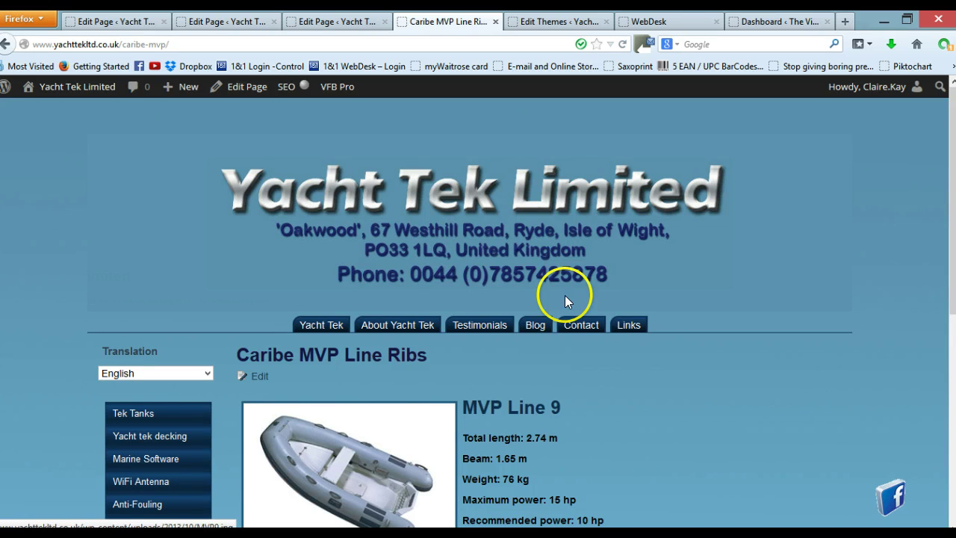
Open the Caribe MVP Line Ribs page in the editor.
left_click_drag(953, 142, 953, 176)
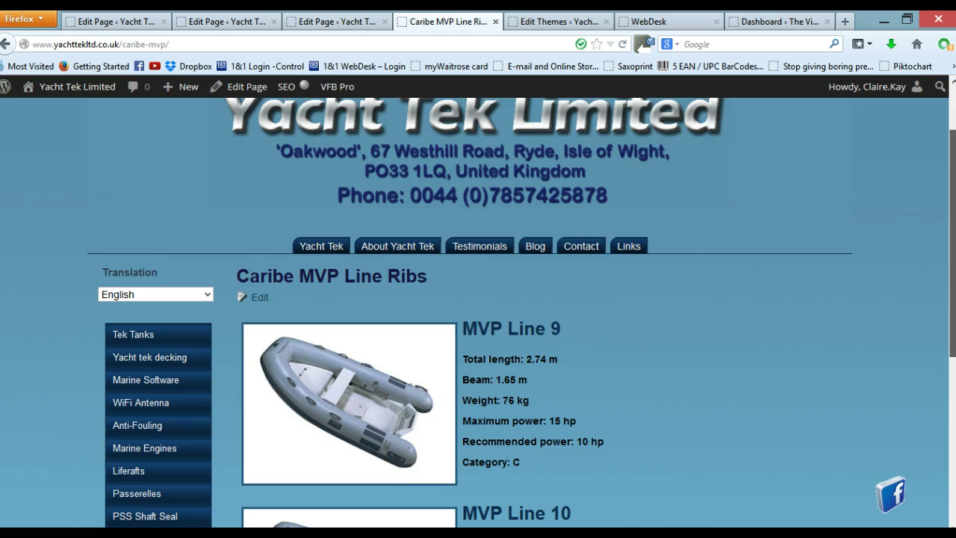
scroll(953, 175, "down", 1)
scroll(521, 312, "down", 2)
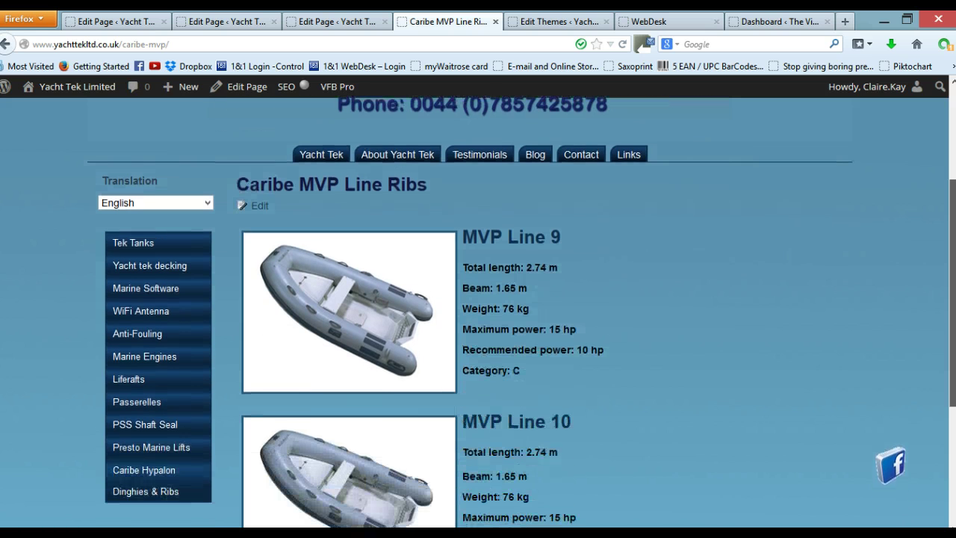
scroll(521, 314, "up", 1)
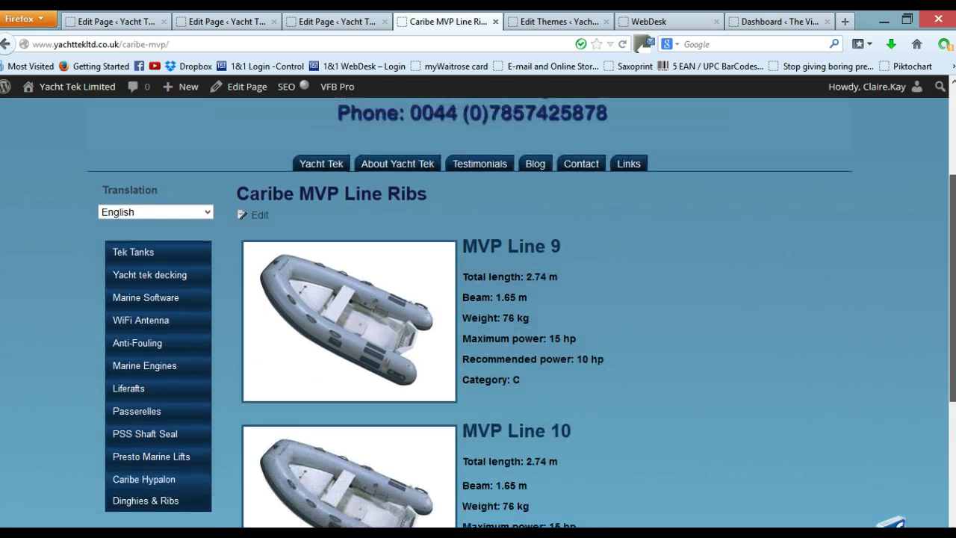
scroll(522, 314, "down", 1)
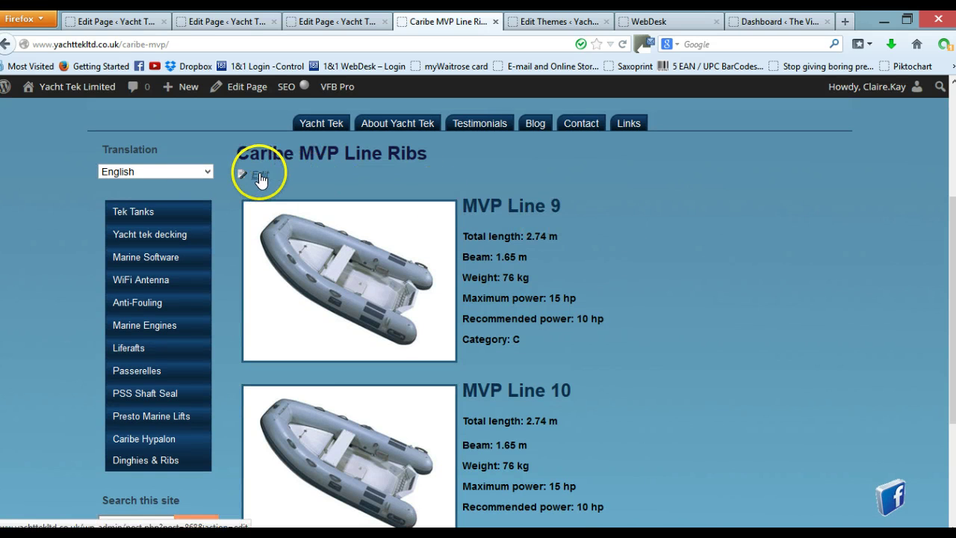
left_click(259, 176)
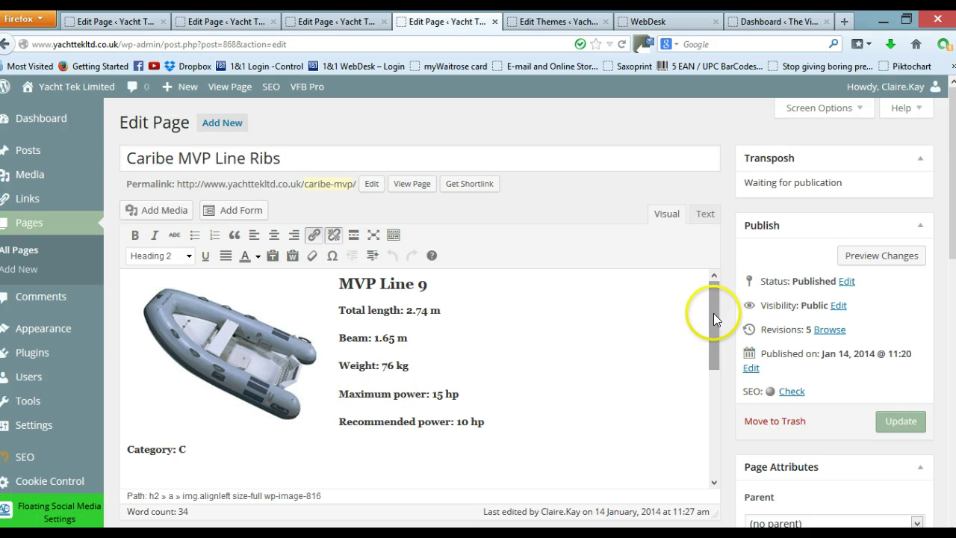
Add an empty paragraph below MVP Line 10's 'Category: C' line.
left_click_drag(714, 317, 719, 442)
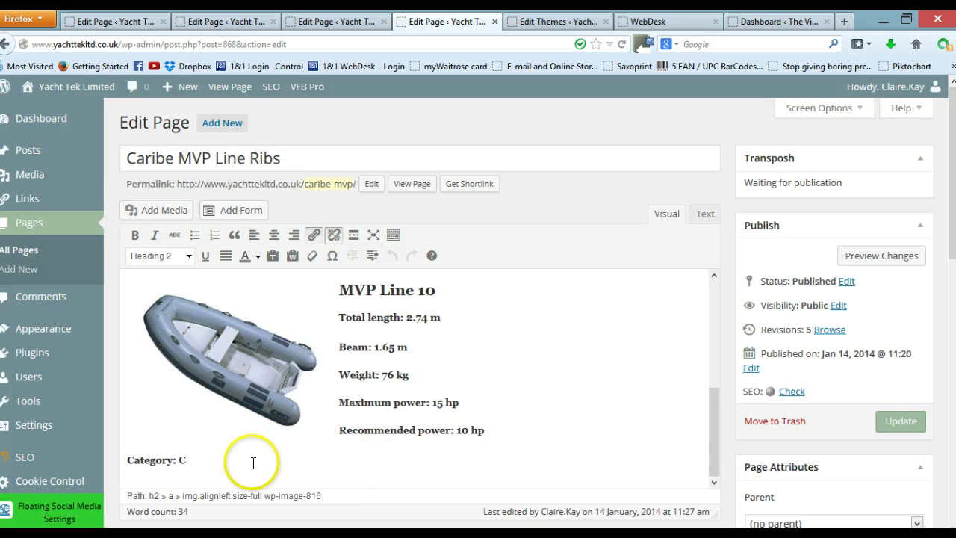
left_click(188, 461)
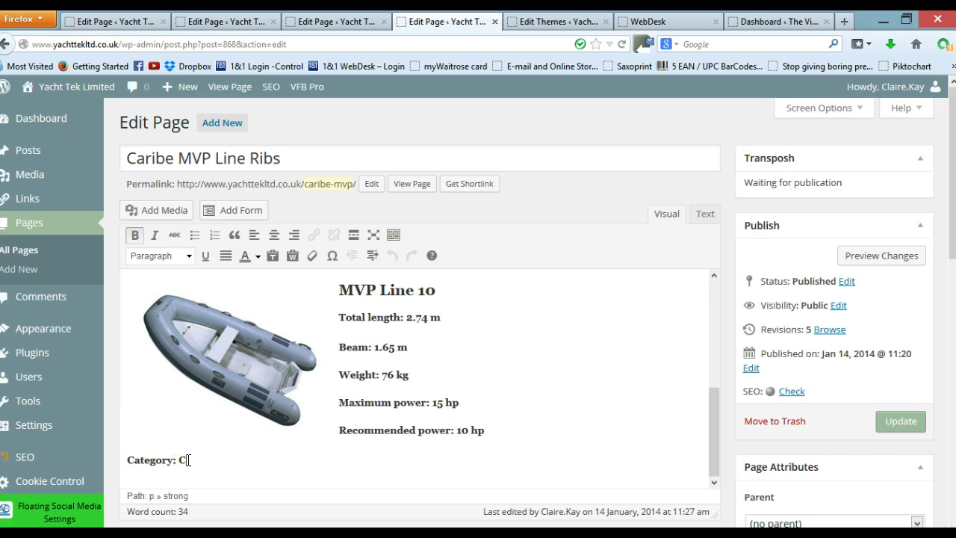
key("Return")
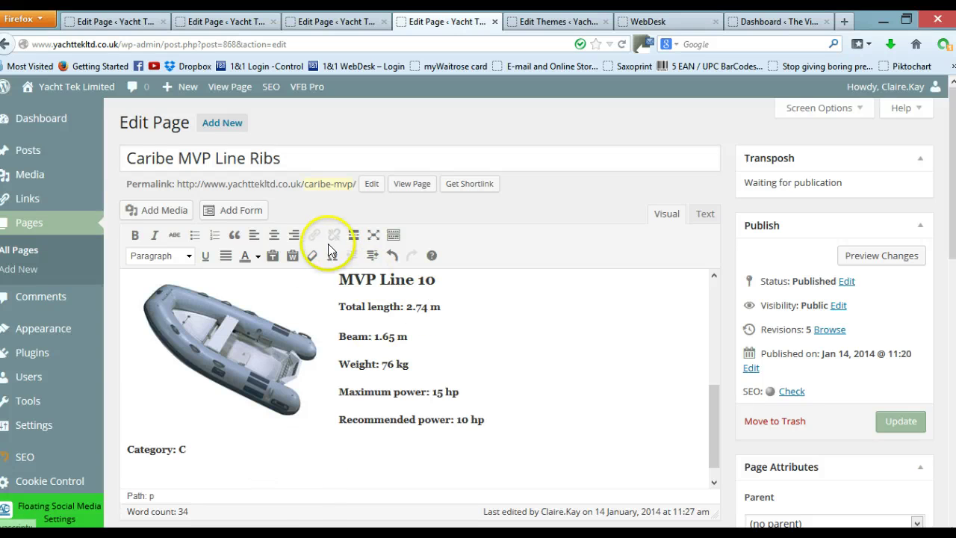
Paste the MVP Line 11 specs (3.38 m, 95 kg, 25 hp) as clean text and open a line above them.
left_click(292, 256)
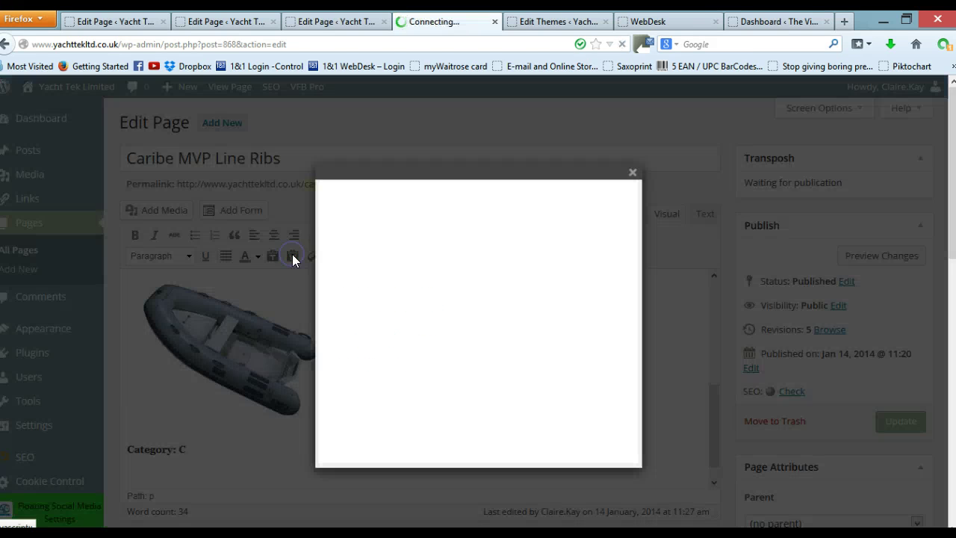
left_click(462, 257)
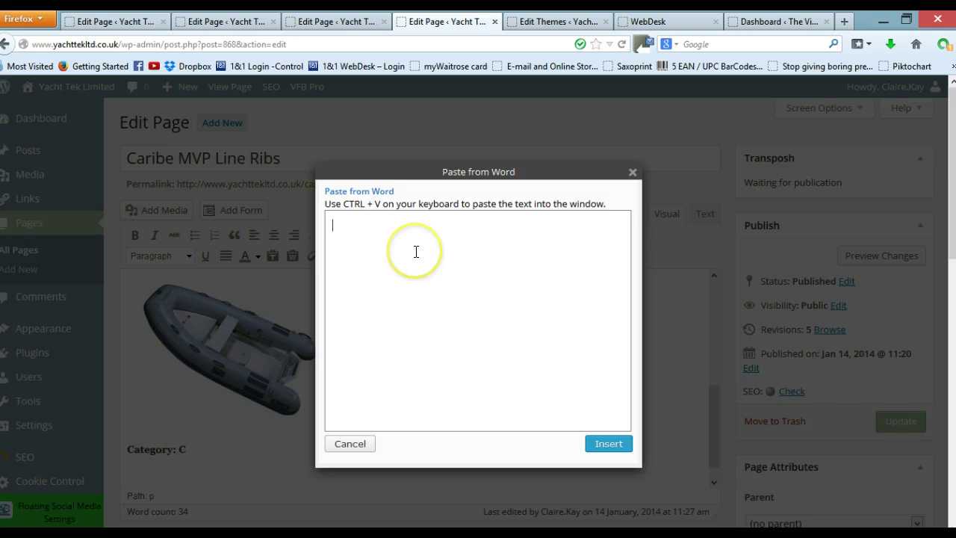
type("Total length: 3.38 m Beam: 1.70 m Weight: 95 kg Maximum power: 25 hp Recommended power: 20 hp Category: C")
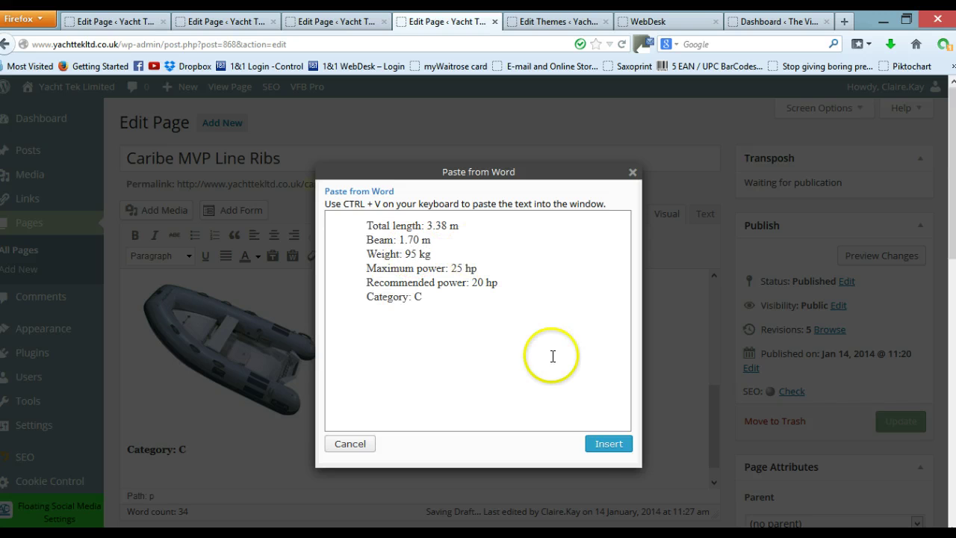
left_click(617, 447)
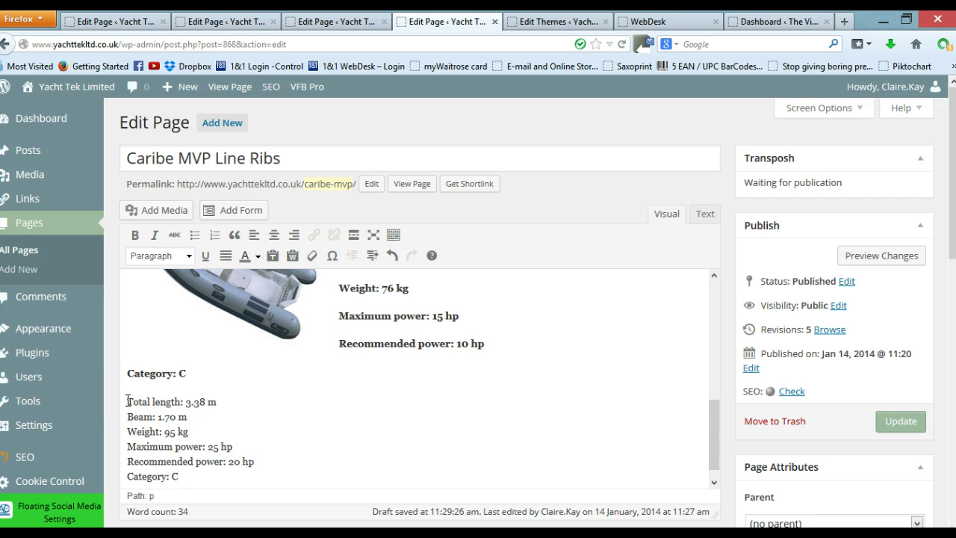
key("Return")
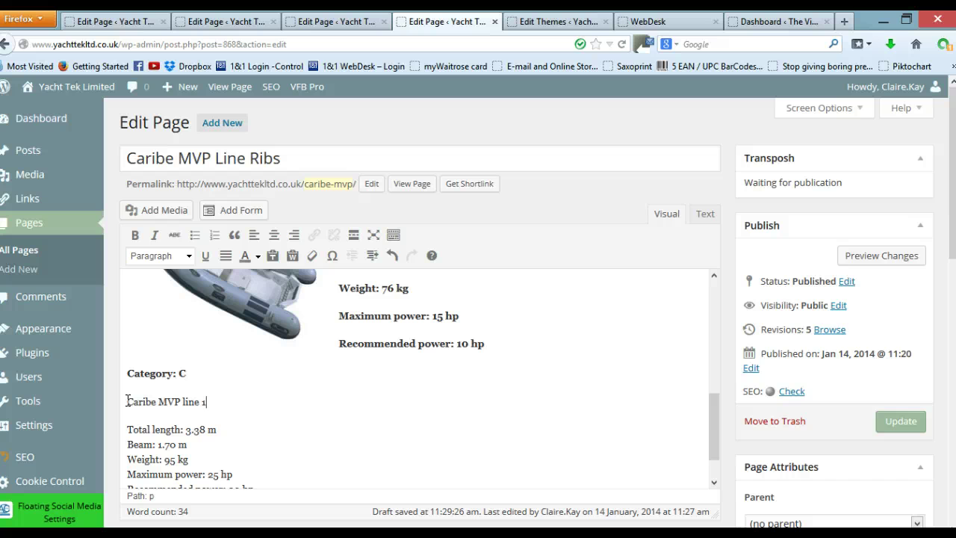
Capitalize 'Line' in the Caribe MVP Line 11 title, make it Heading 2, and bold its six spec lines.
left_click(185, 401)
left_click_drag(184, 401, 187, 401)
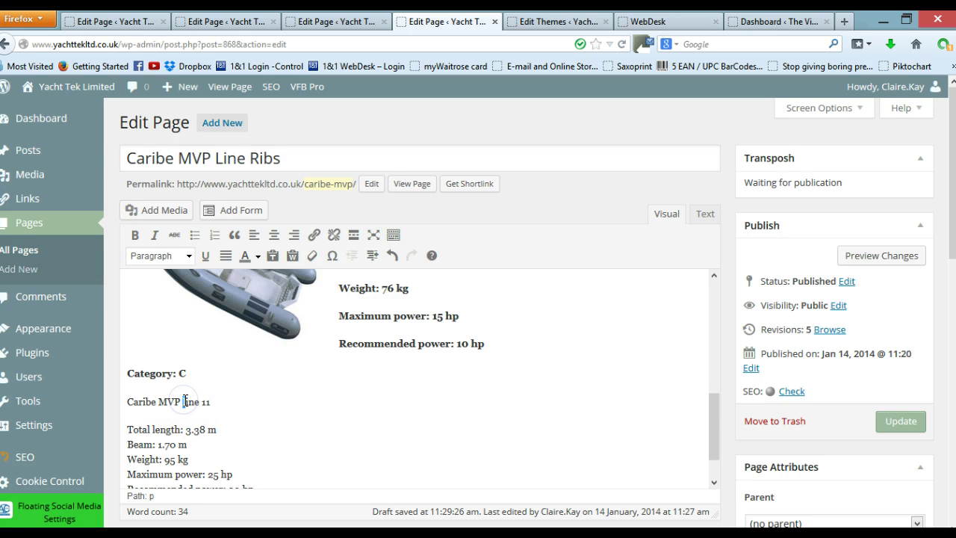
type("L")
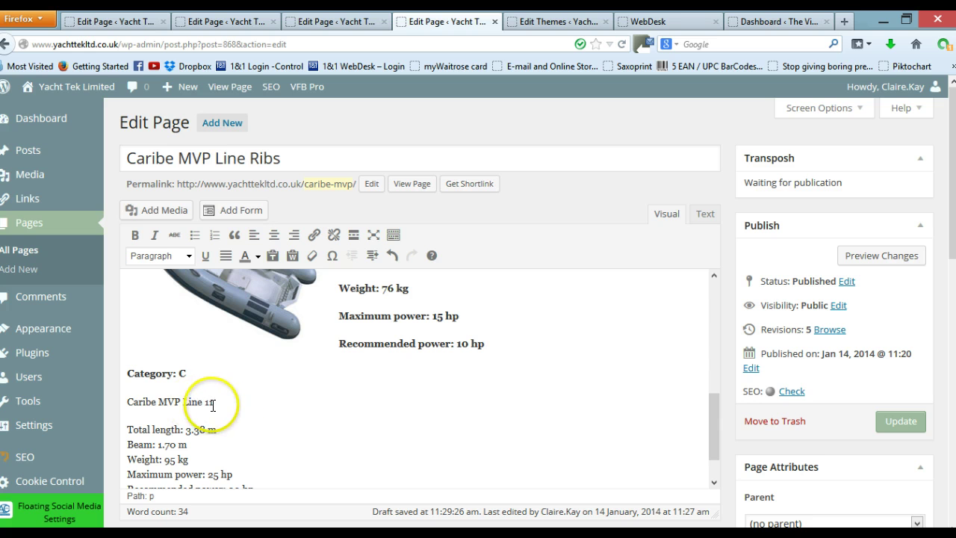
left_click_drag(213, 401, 125, 401)
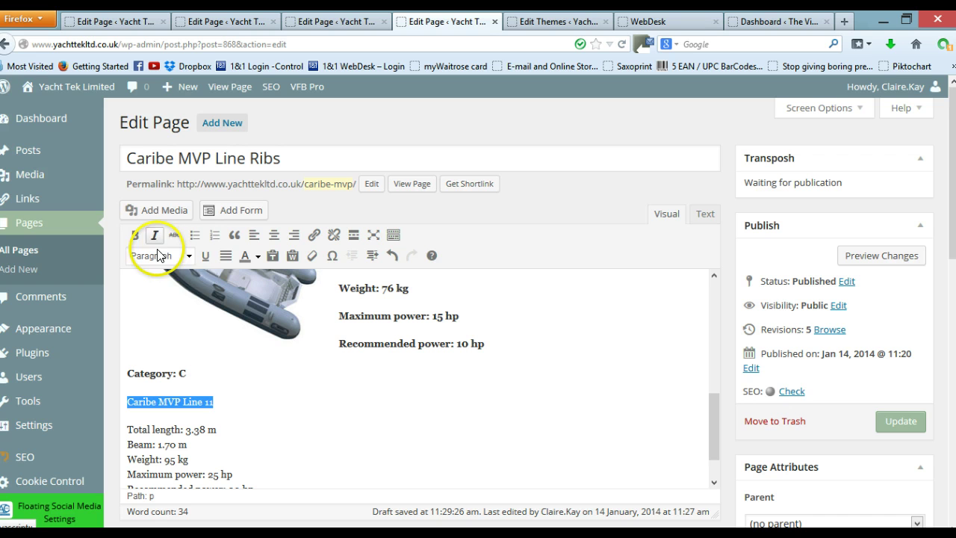
left_click(188, 256)
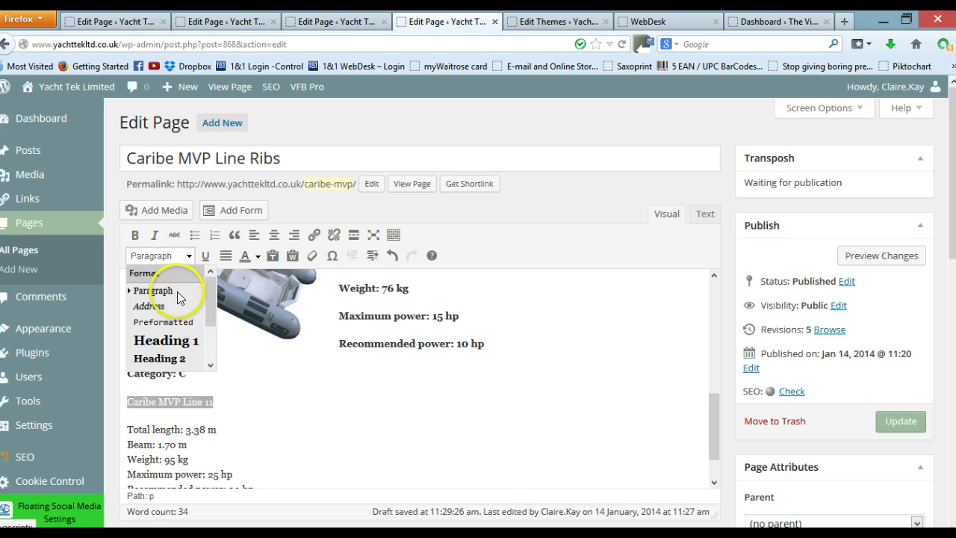
left_click(170, 360)
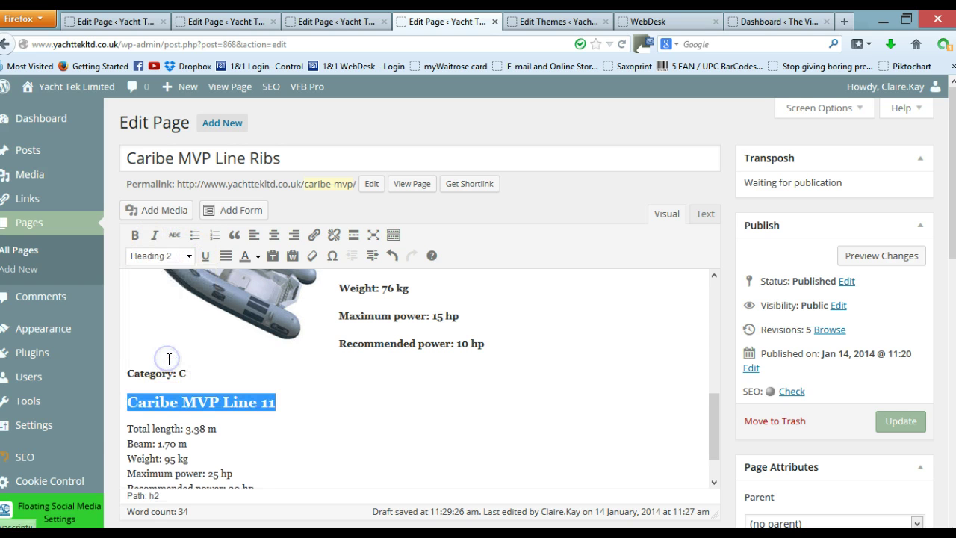
left_click_drag(130, 429, 216, 456)
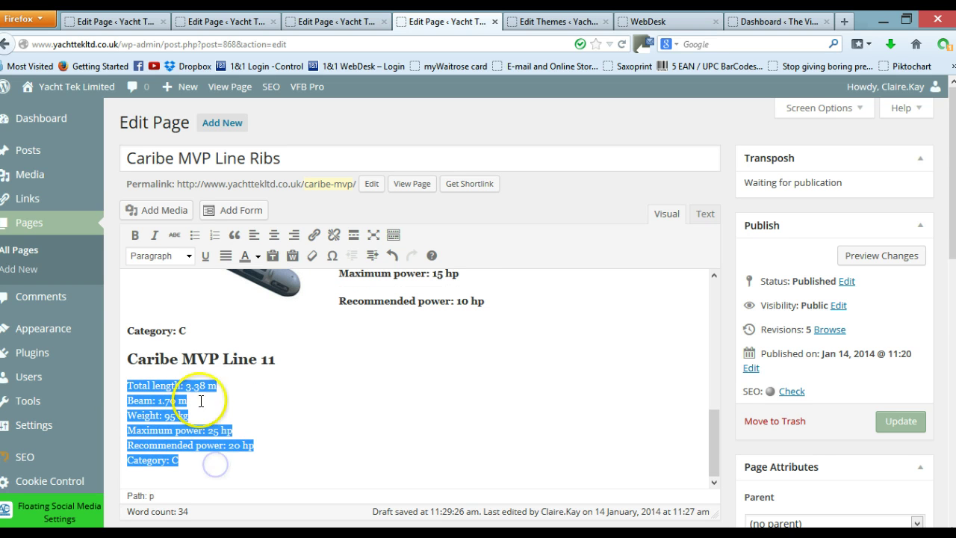
left_click(135, 236)
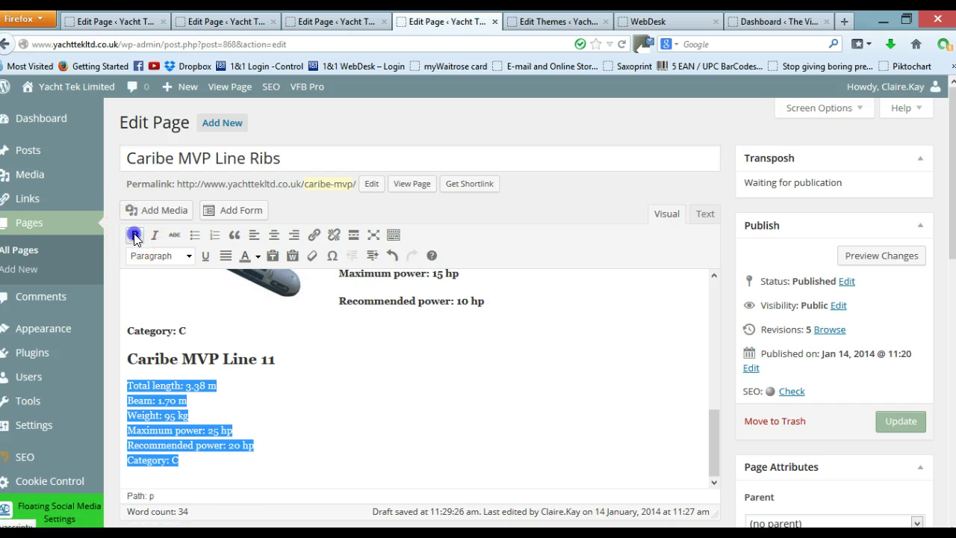
Break the specs into separate lines after 3.38 m, 1.70 m, 95 kg and 25 hp.
left_click(234, 385)
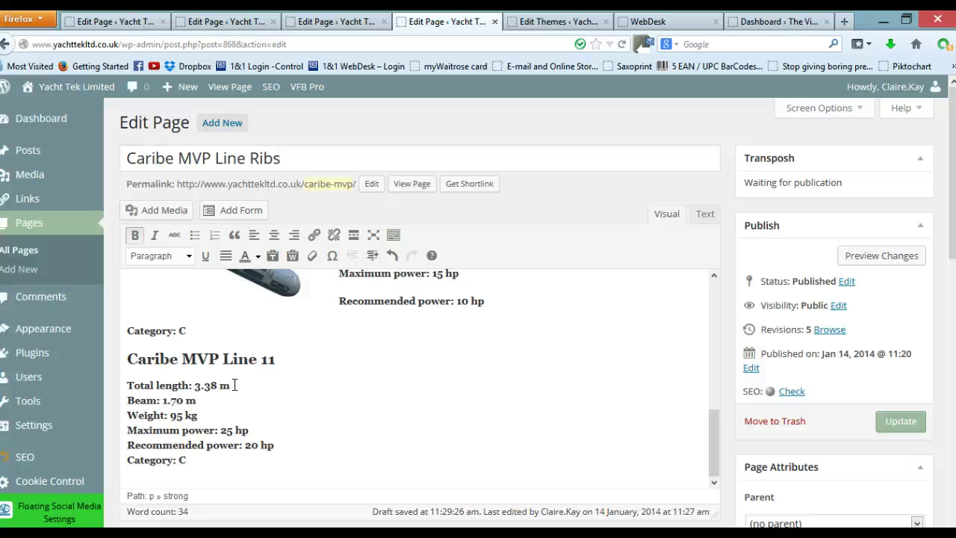
key("Return")
left_click(217, 415)
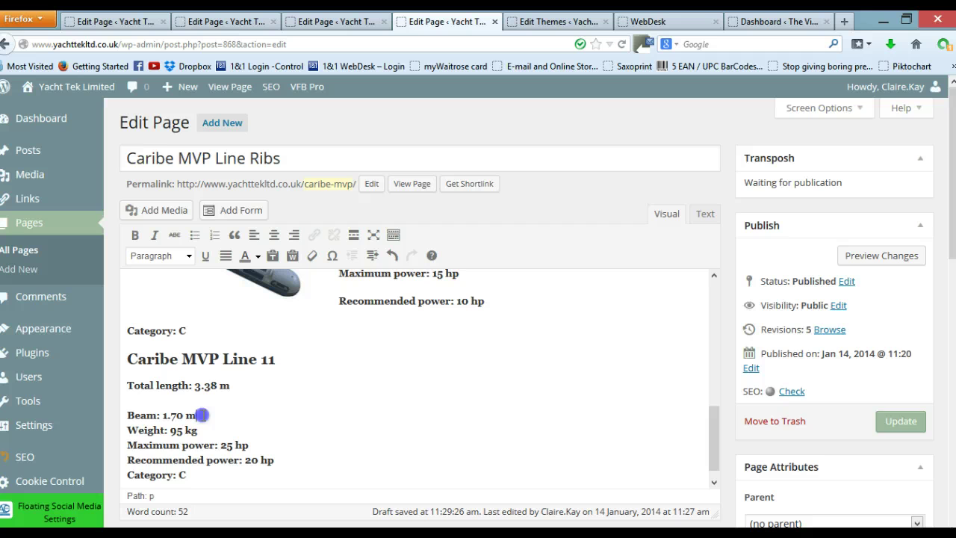
key("Return")
left_click(198, 444)
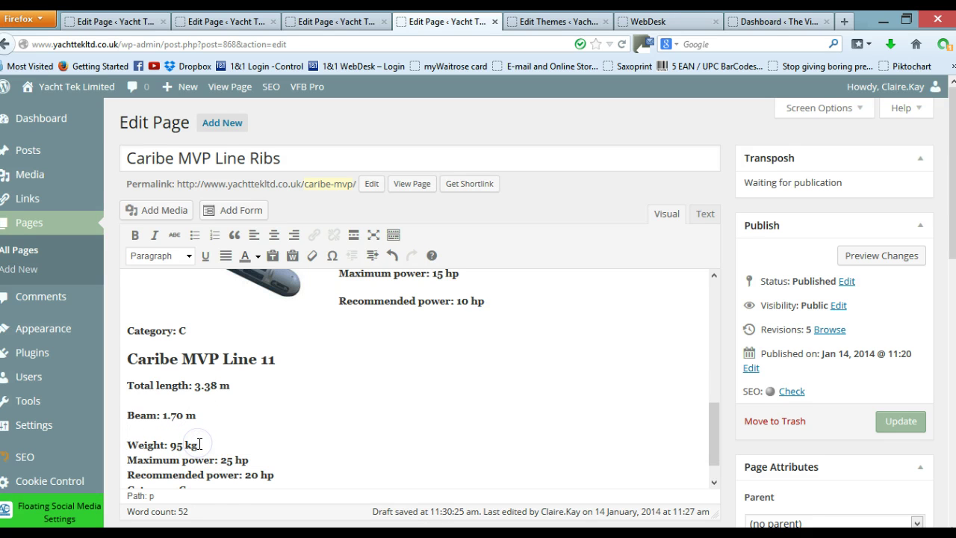
key("Return")
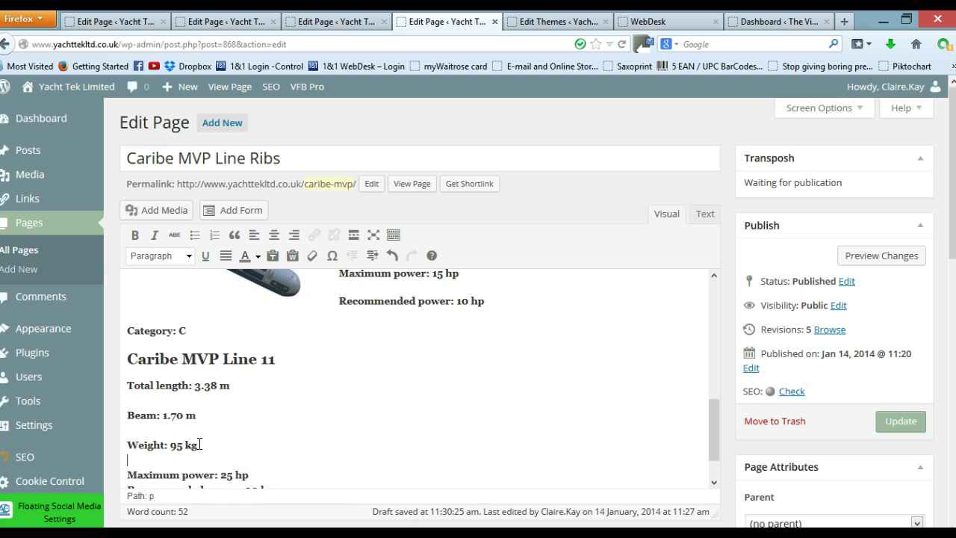
left_click(282, 479)
left_click(250, 475)
Move 'Category: C' onto its own paragraph after 'Recommended power: 20 hp'.
left_click(713, 421)
left_click_drag(710, 434, 711, 457)
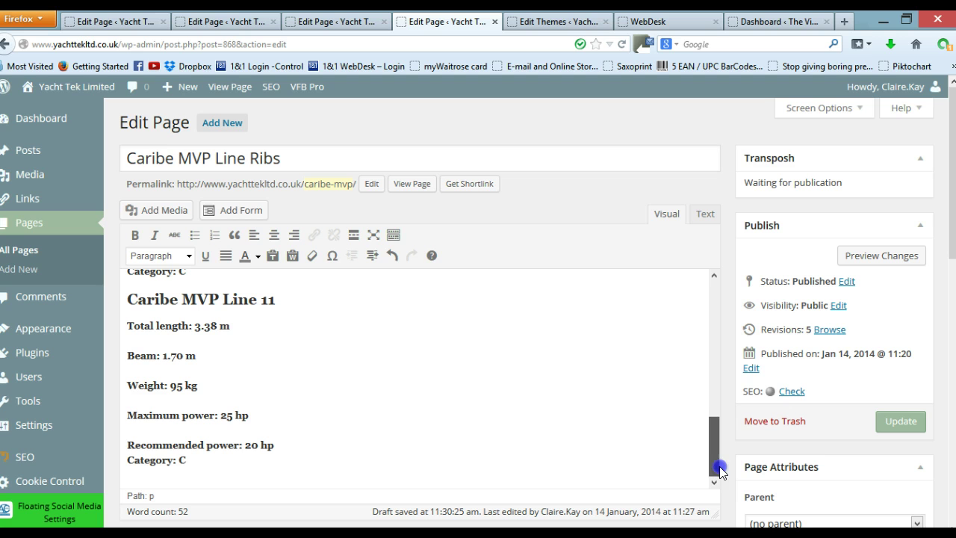
left_click(305, 441)
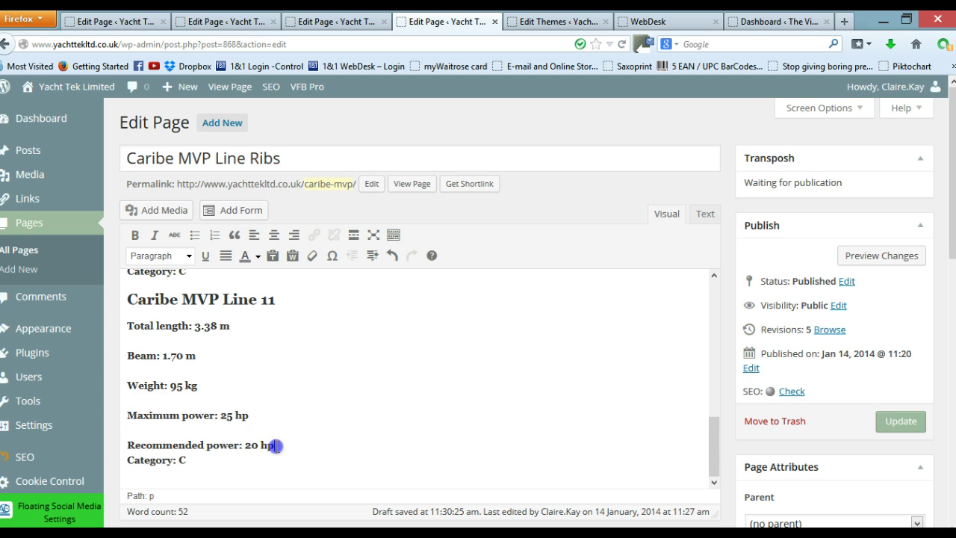
key("Return")
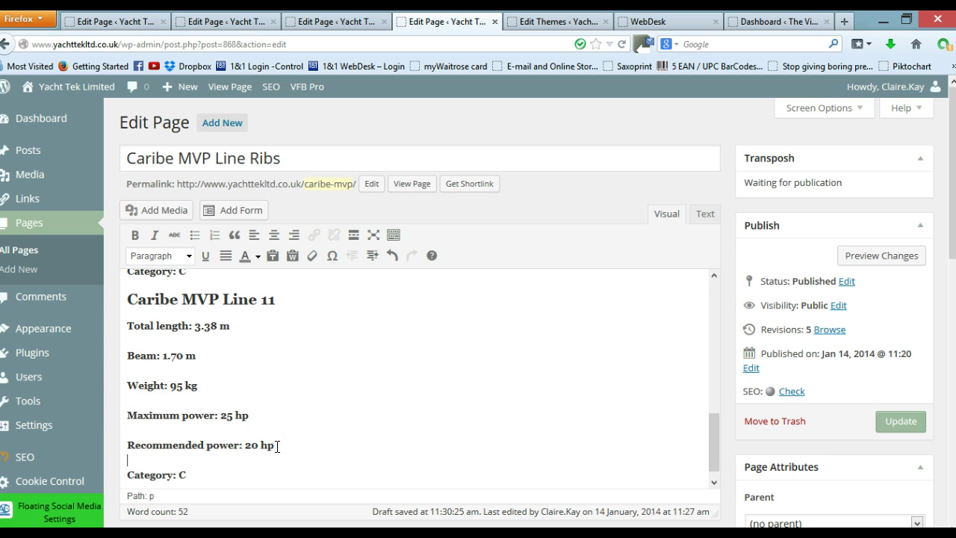
left_click(127, 300)
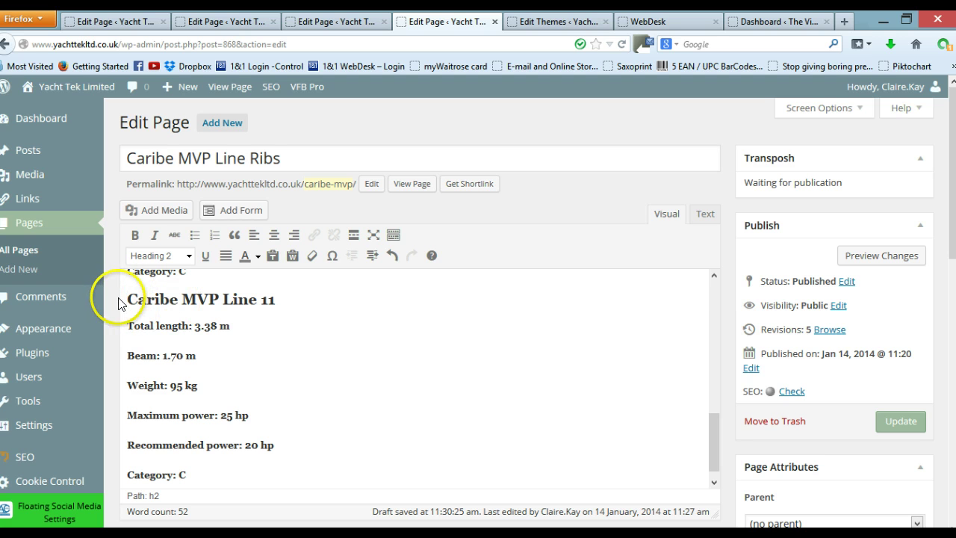
Search the media library for MVP11 and select the boat image.
left_click(167, 212)
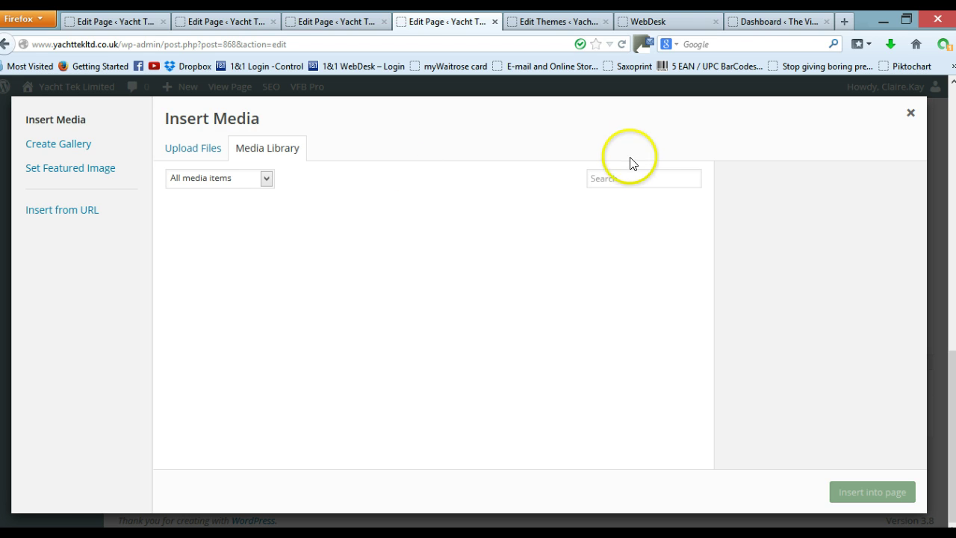
left_click(631, 179)
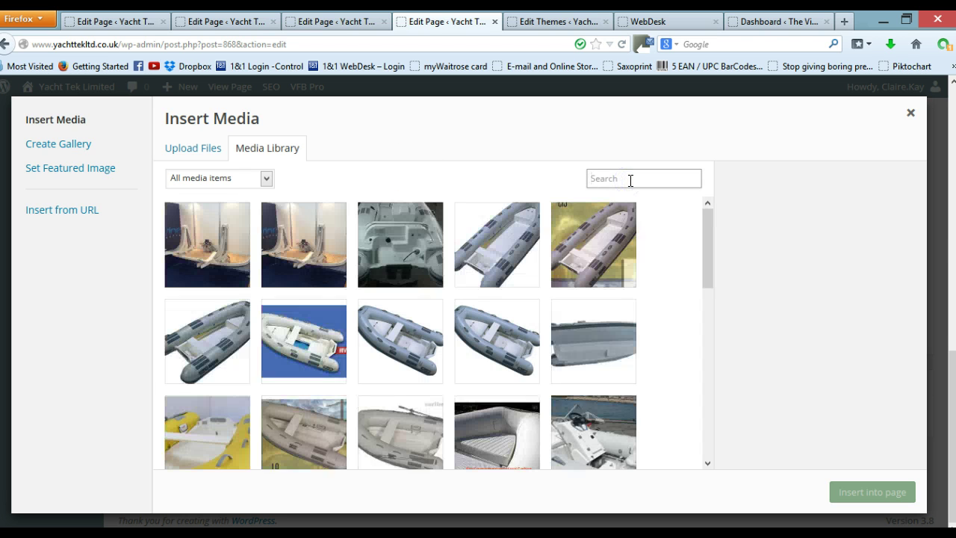
type("MVP11")
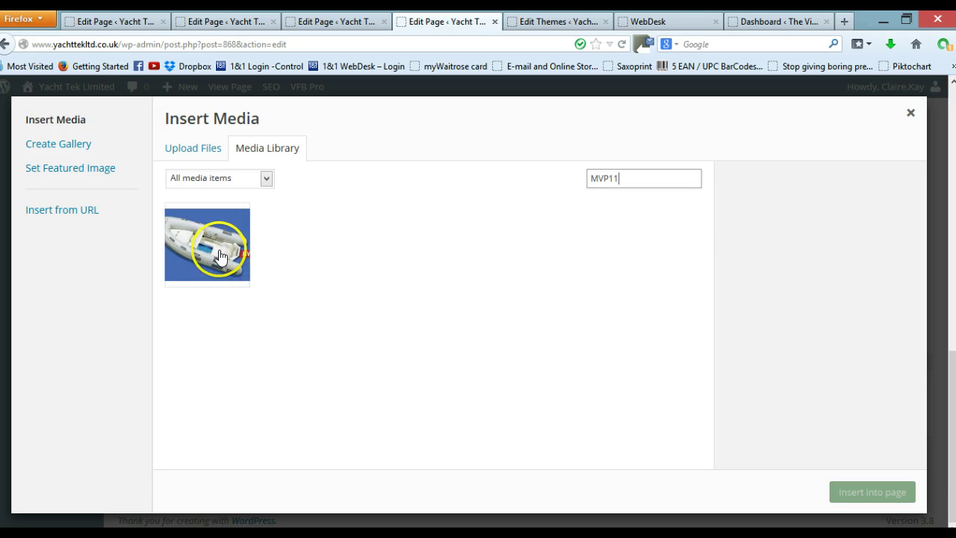
left_click(220, 256)
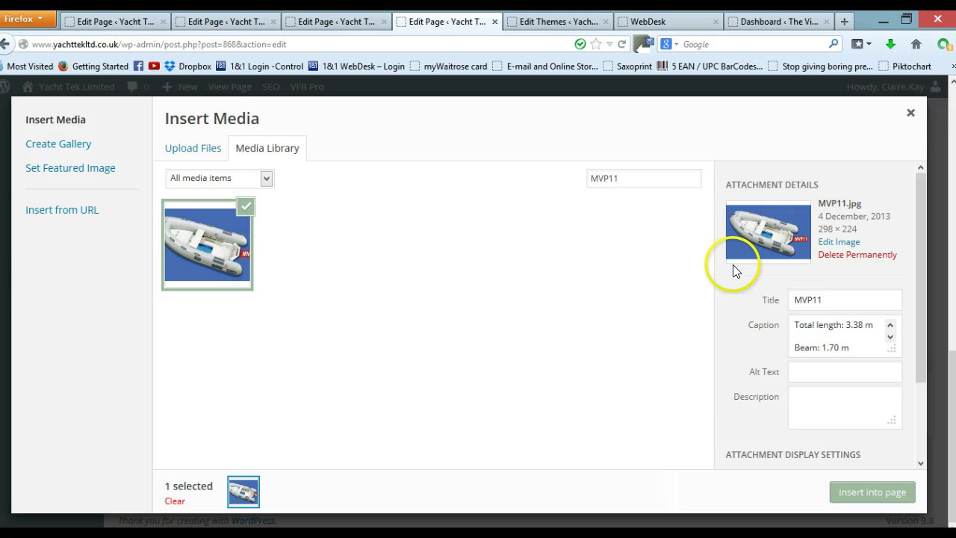
Delete all the text from the image's caption.
left_click_drag(891, 347, 940, 463)
left_click(852, 450)
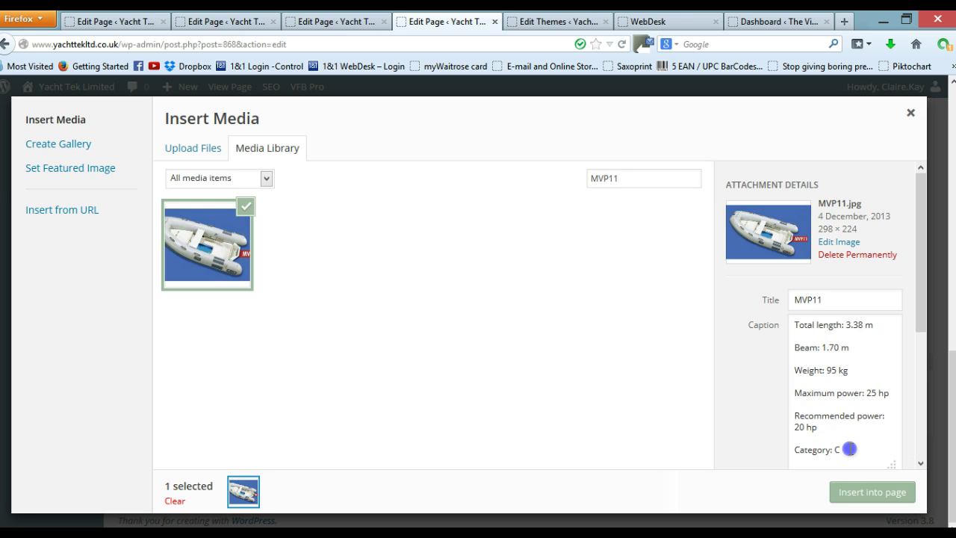
left_click_drag(849, 449, 782, 309)
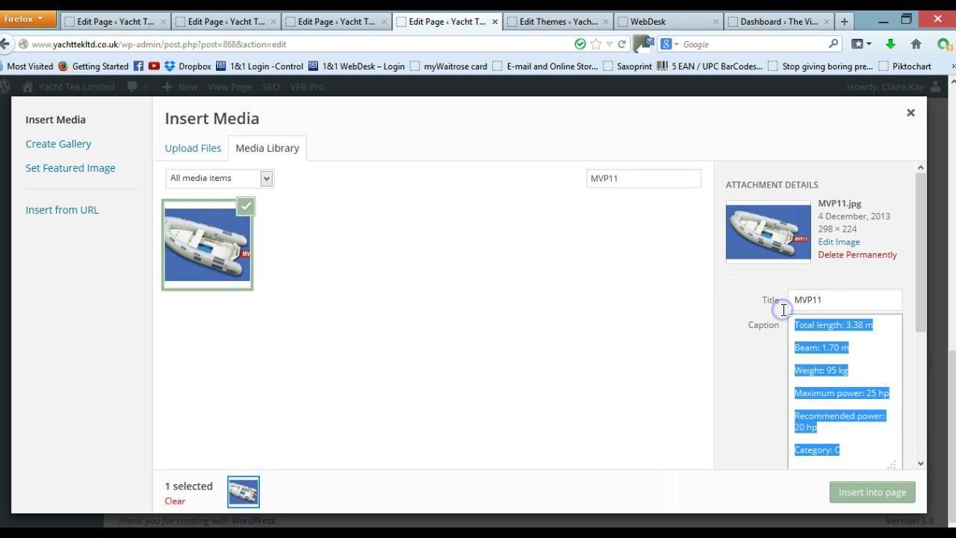
key("Delete")
left_click_drag(919, 299, 925, 351)
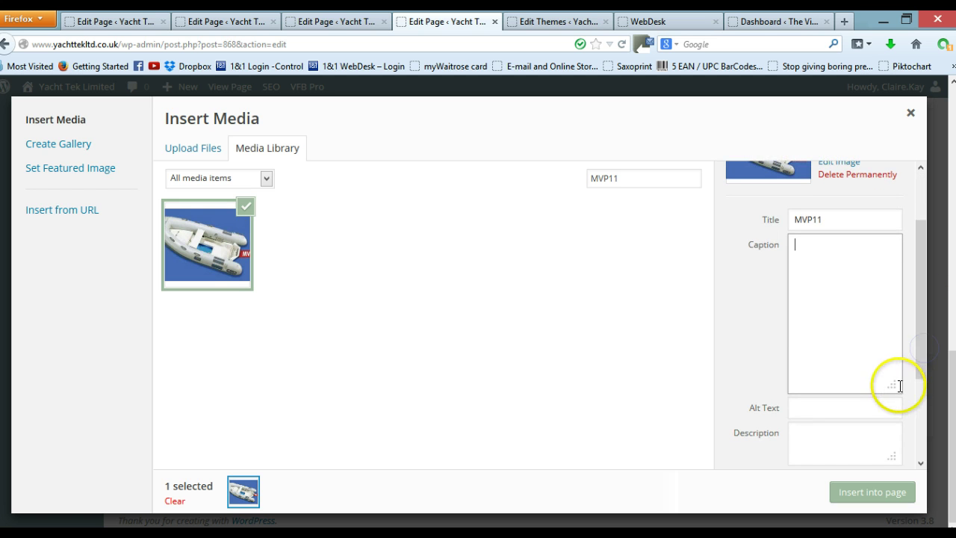
left_click_drag(895, 386, 869, 252)
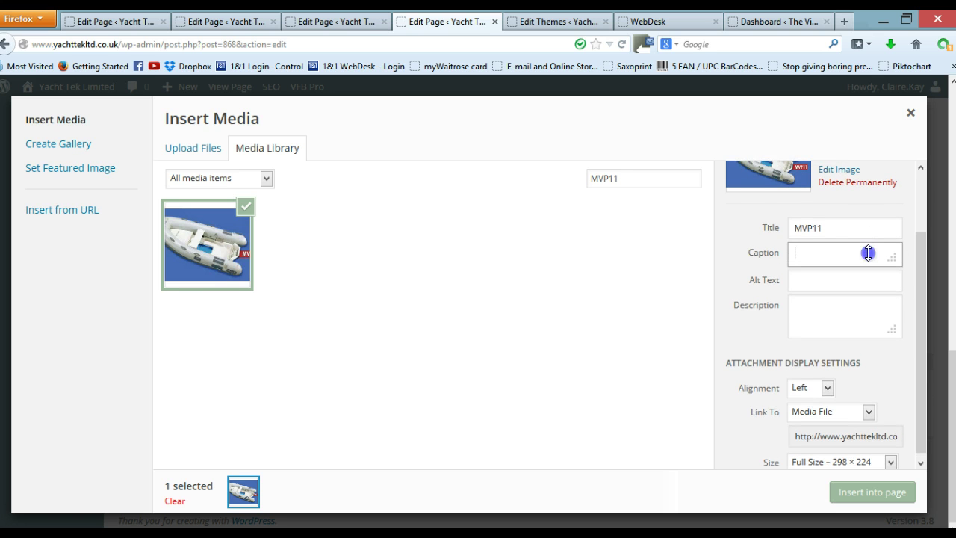
Set the image title to 'Caribe Line MVP 11' and copy it into alt text and description.
left_click(794, 225)
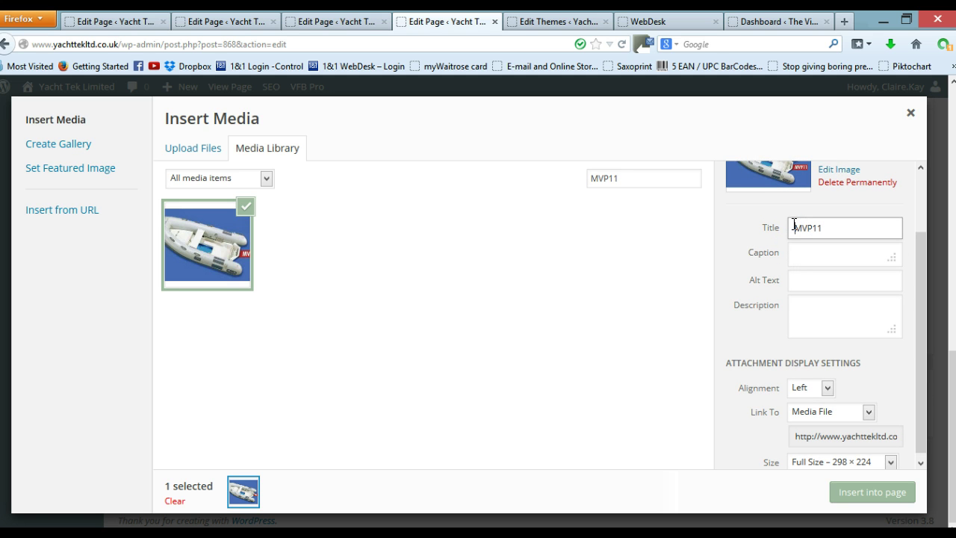
type("Caribe Line")
left_click(858, 230)
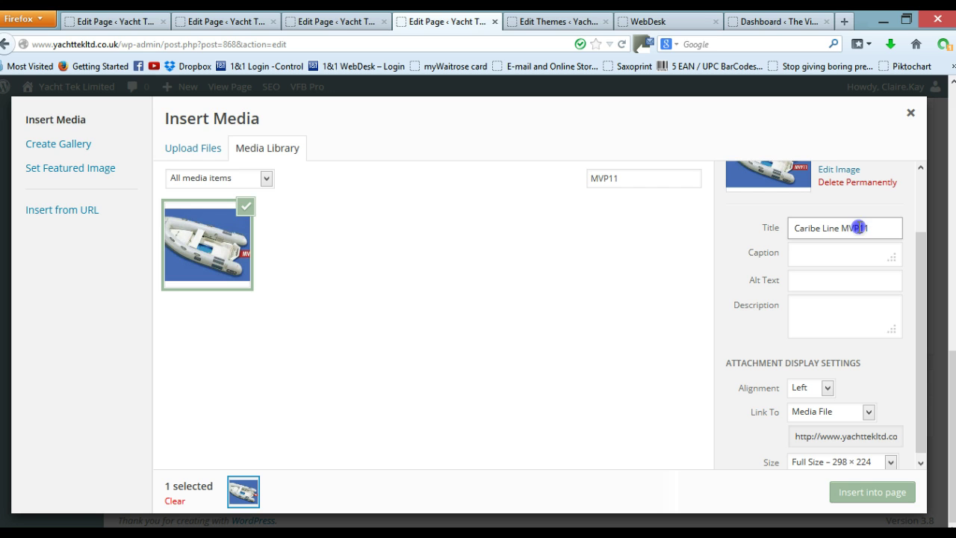
left_click(872, 228)
left_click(769, 229)
key("ctrl+c")
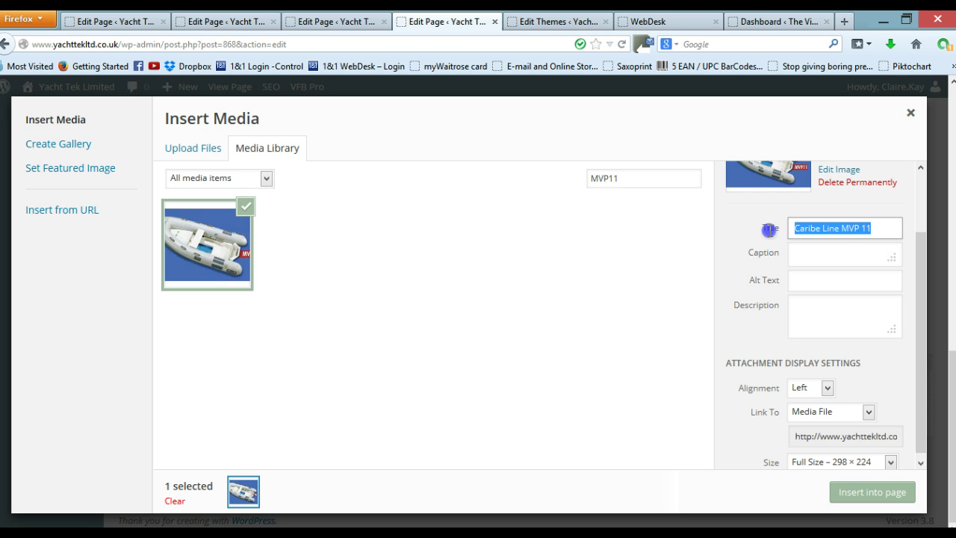
left_click(804, 279)
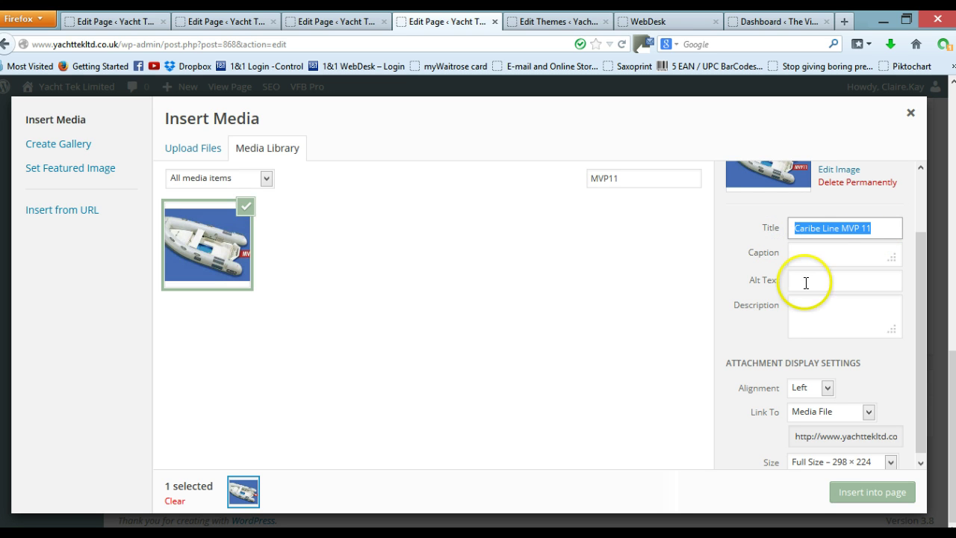
key("ctrl+v")
left_click(808, 311)
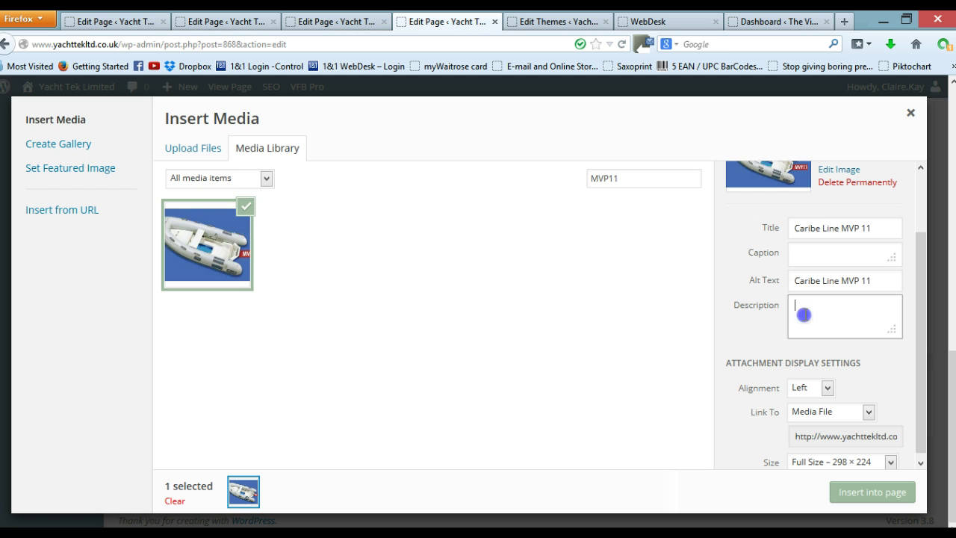
key("ctrl+v")
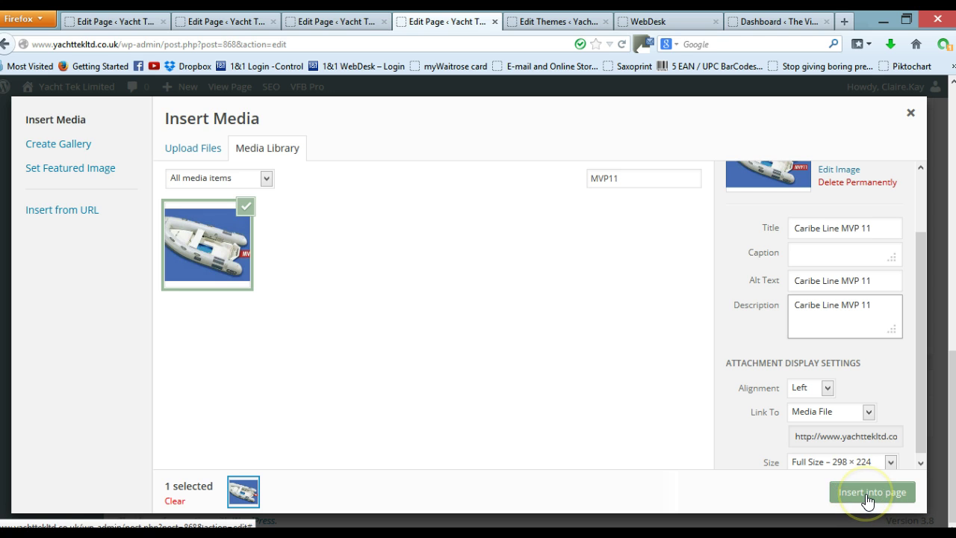
Insert the MVP11 image beside the Line 11 heading and update the page.
left_click(866, 499)
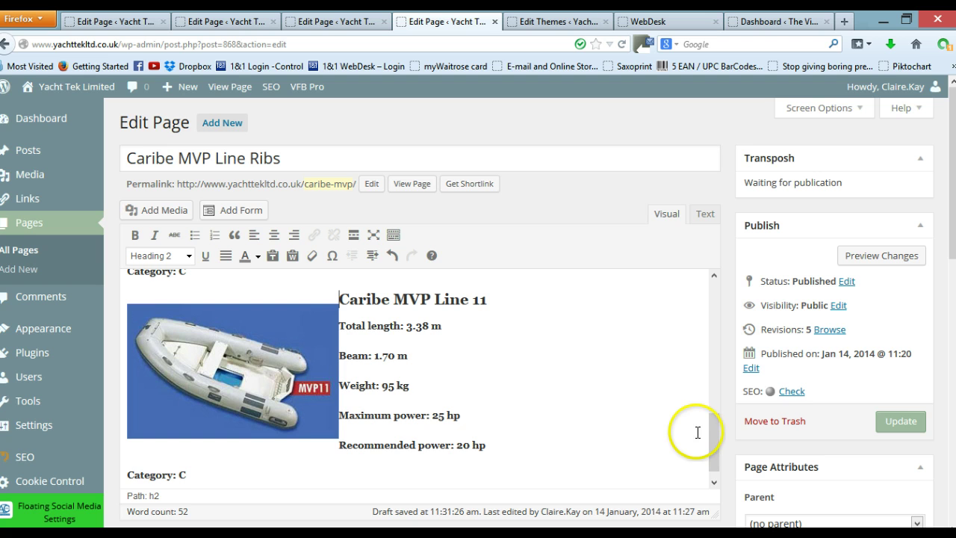
mouse_move(711, 434)
left_mouse_down()
mouse_move(710, 453)
mouse_move(709, 427)
left_mouse_up()
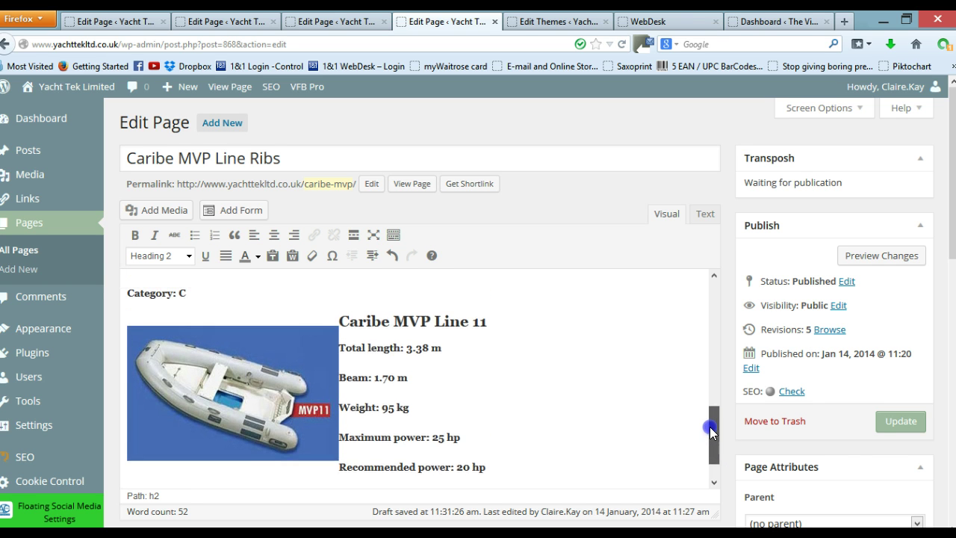
left_click(898, 423)
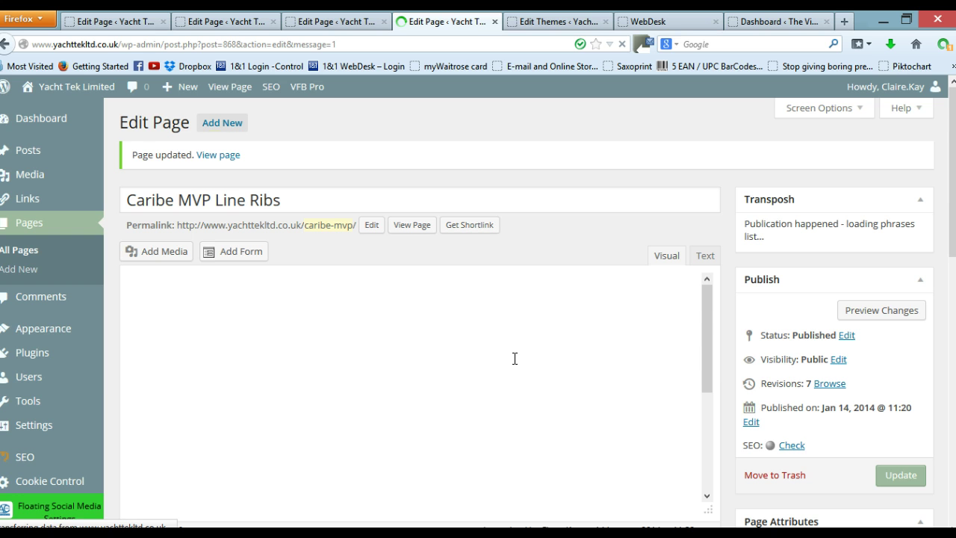
View the live page and scroll through the MVP Line 9, 10 and 11 entries.
left_click(211, 158)
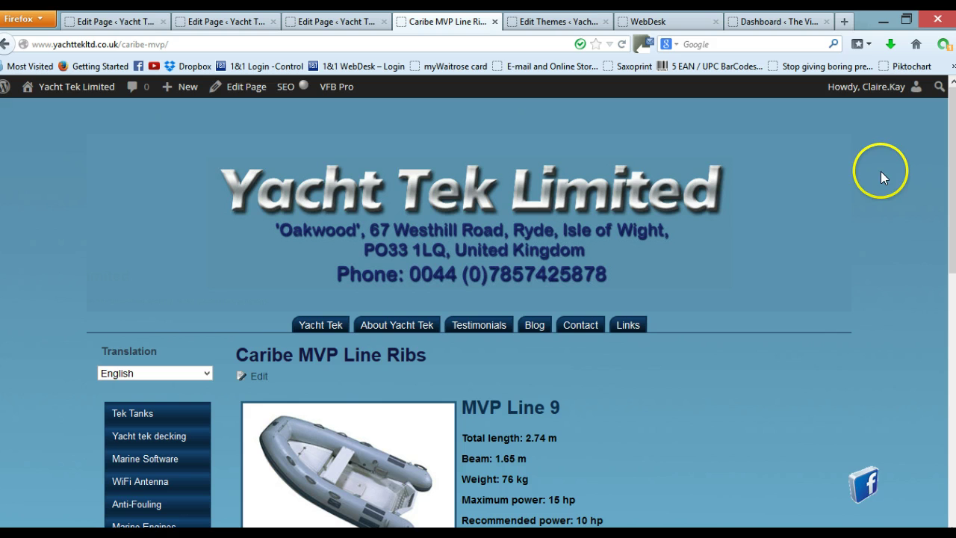
scroll(942, 175, "down", 4)
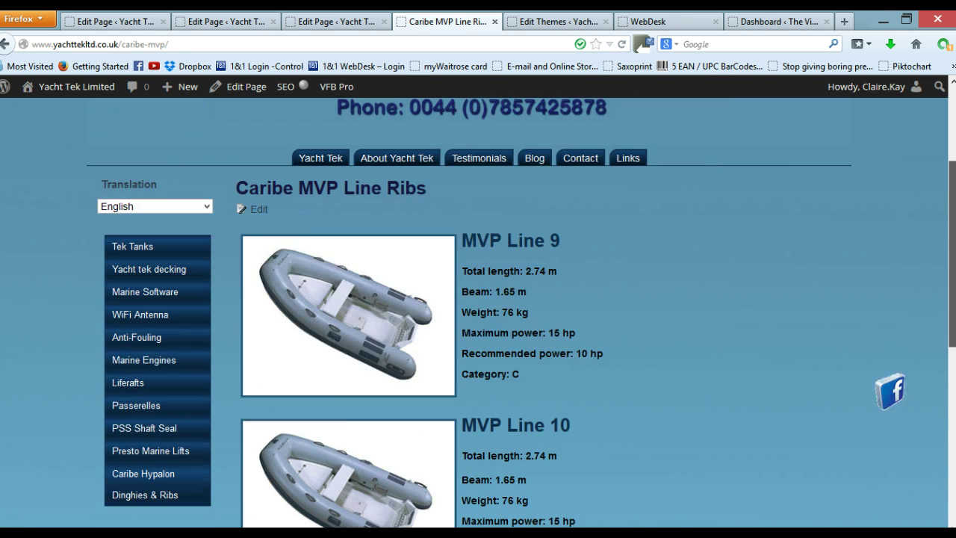
scroll(526, 314, "down", 7)
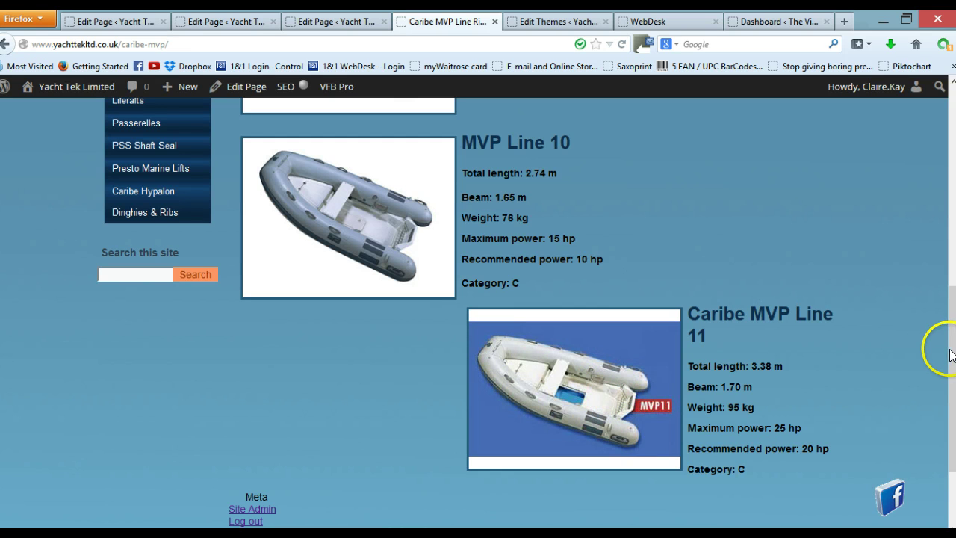
left_click_drag(952, 354, 920, 220)
Back in the editor, add an empty paragraph after the first boat's 'Category: C' and update the page.
left_click(258, 221)
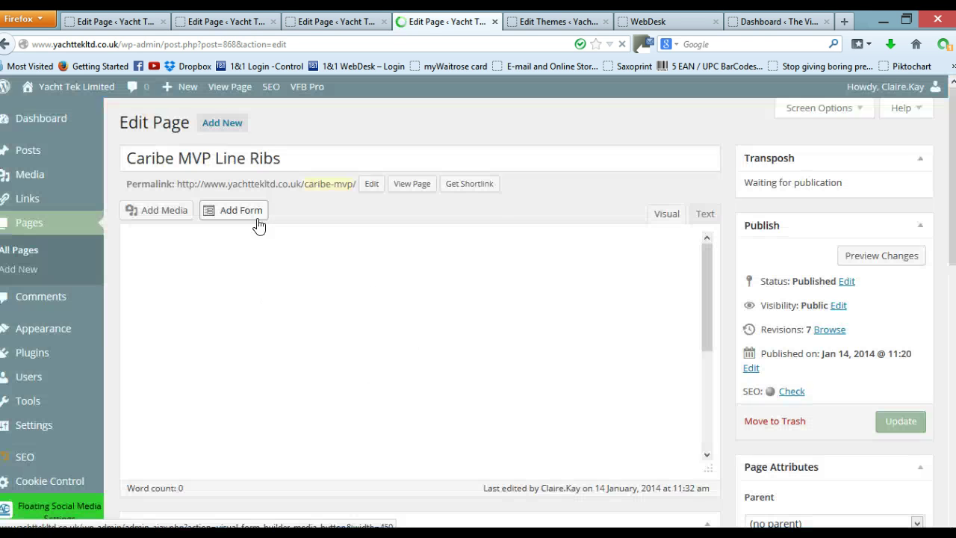
left_click(504, 254)
left_click(709, 321)
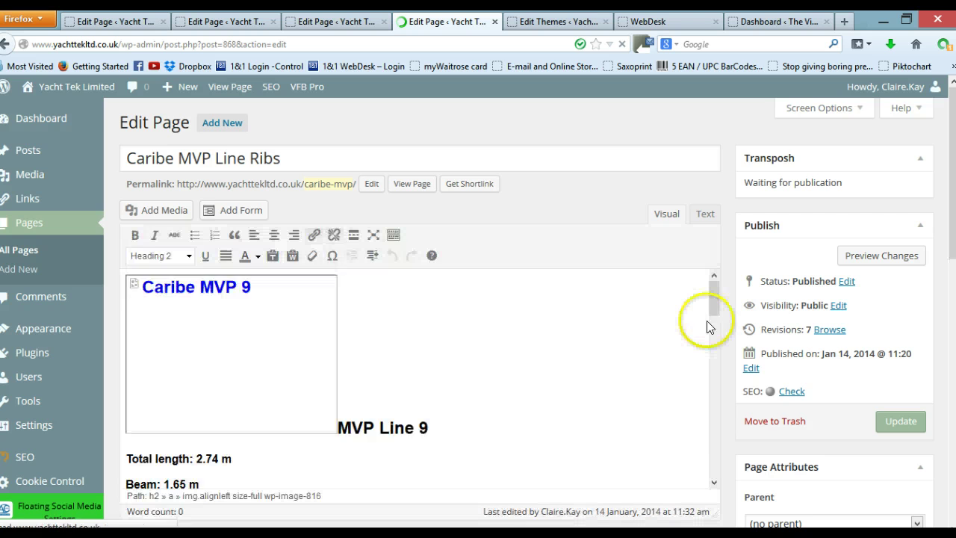
left_click_drag(717, 320, 716, 407)
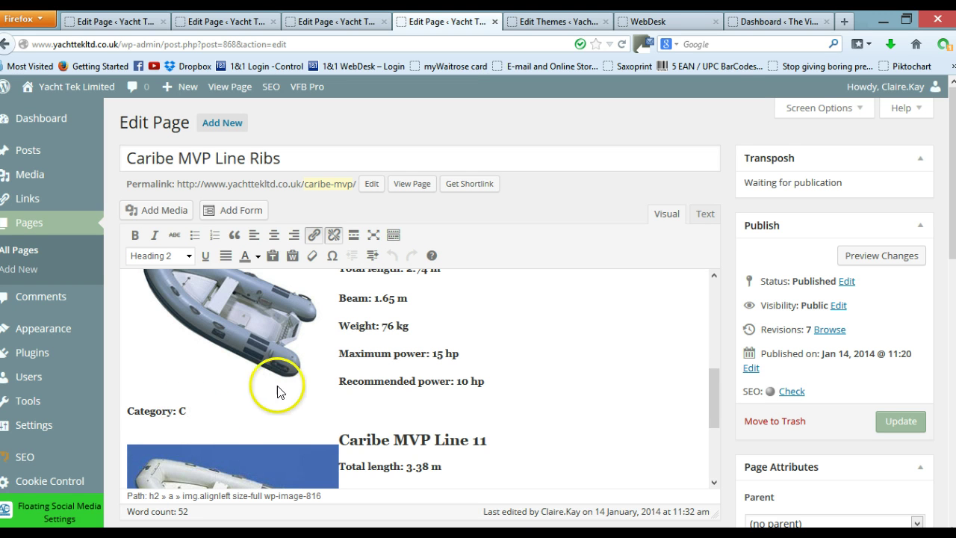
left_click(189, 409)
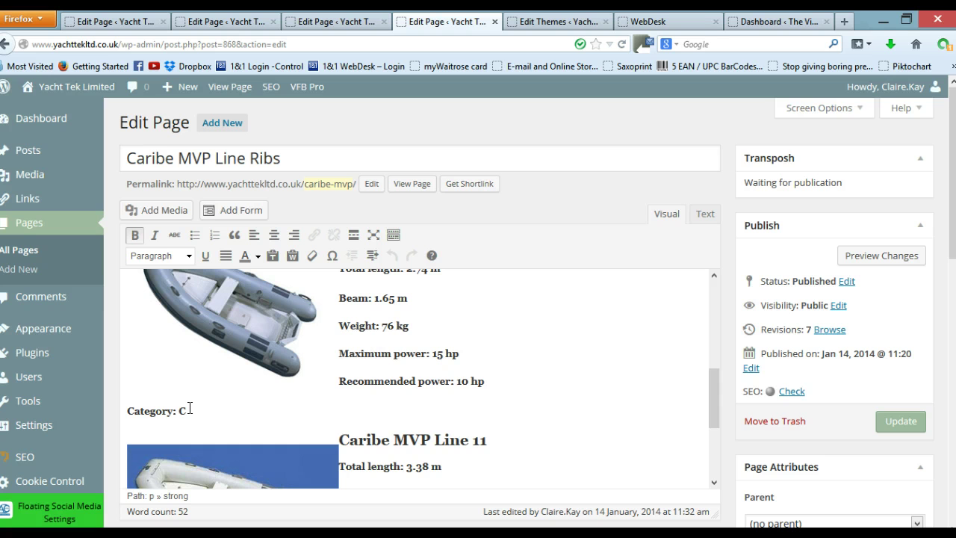
left_click(198, 414)
key("Return")
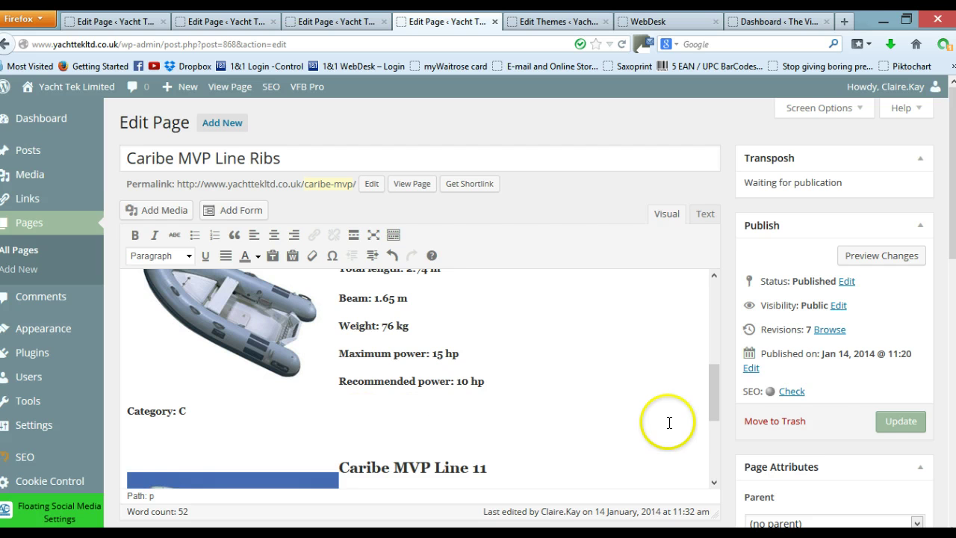
left_click(896, 423)
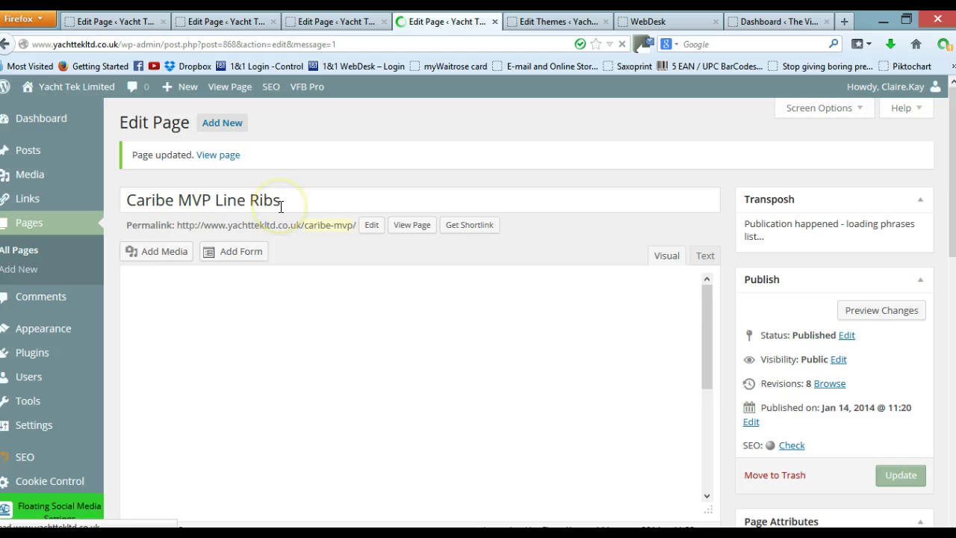
View the published page and scroll through the three boat items and their images.
left_click(213, 156)
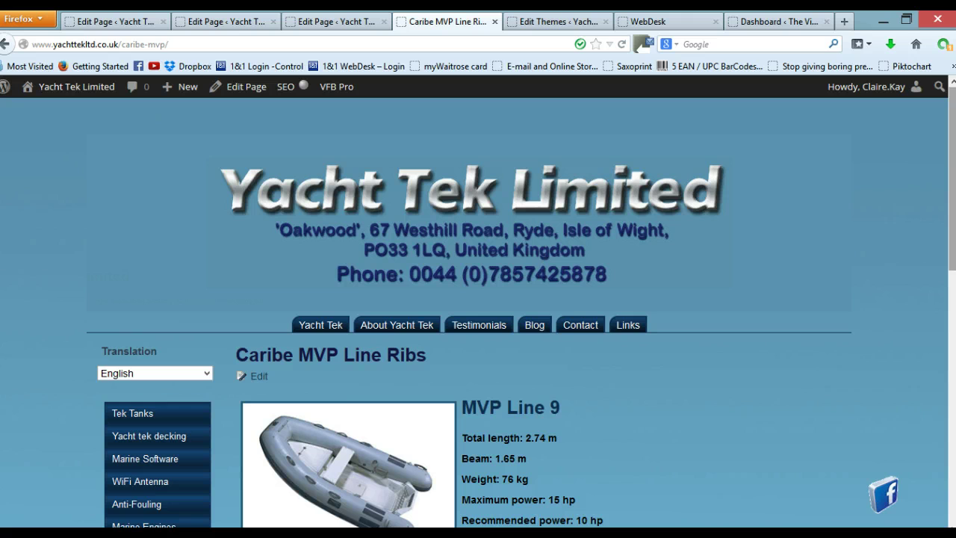
scroll(945, 161, "down", 3)
scroll(521, 312, "down", 6)
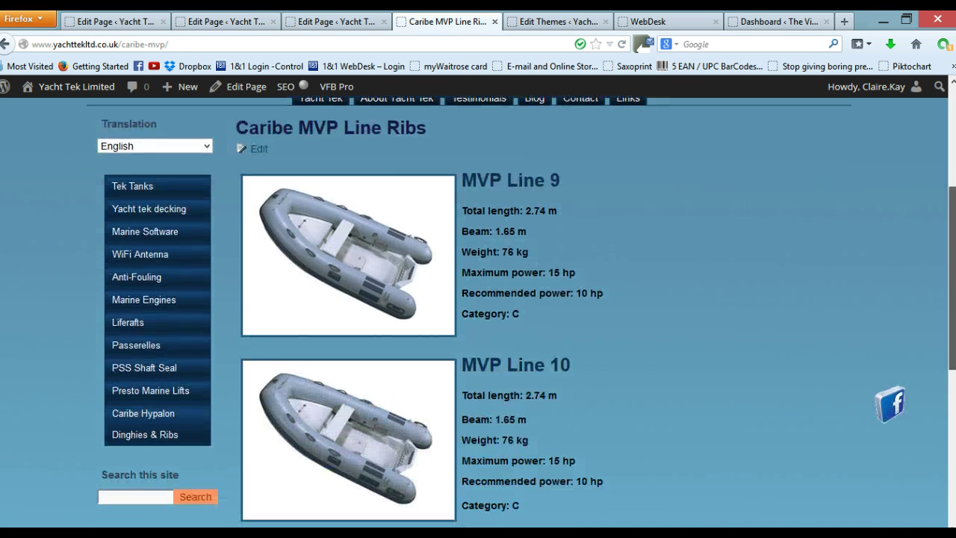
scroll(523, 312, "down", 2)
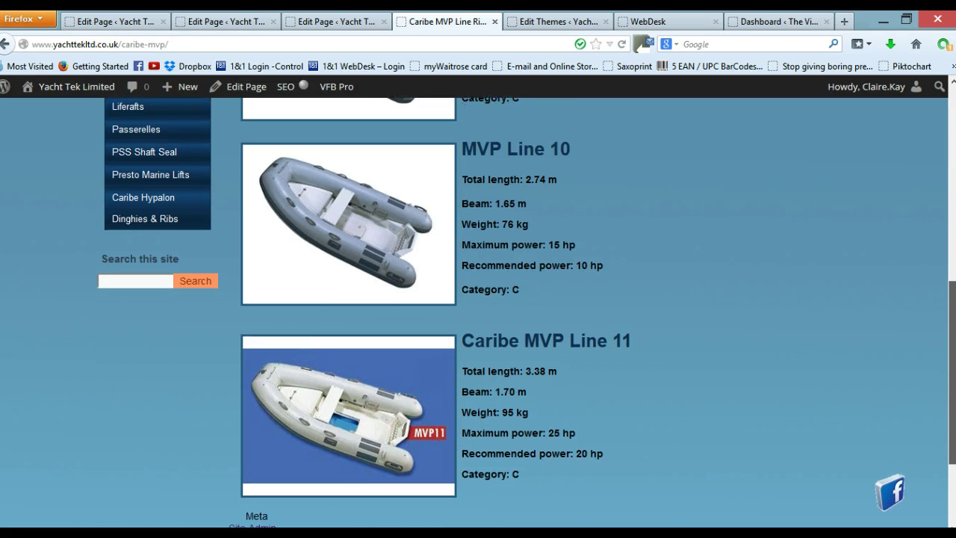
scroll(523, 311, "down", 2)
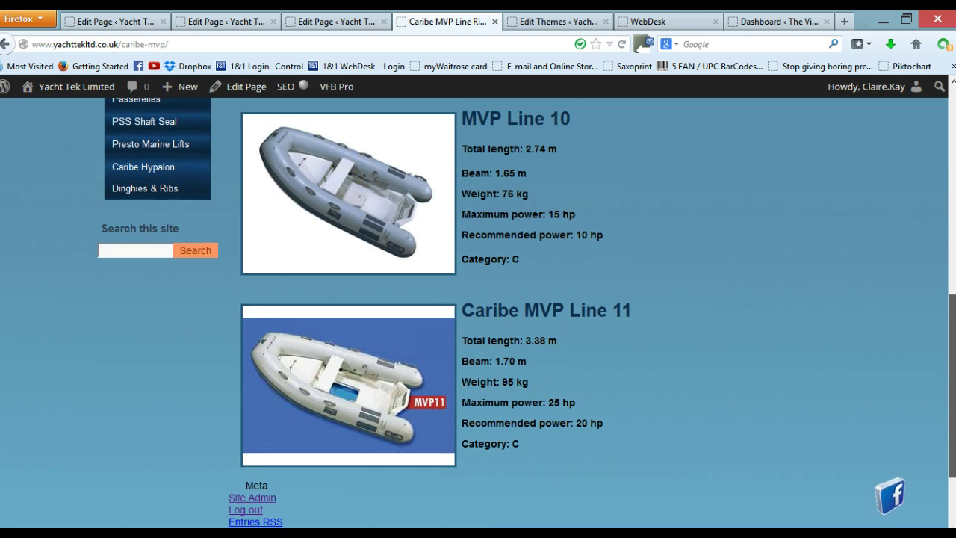
scroll(949, 388, "up", 2)
left_click_drag(950, 332, 890, 331)
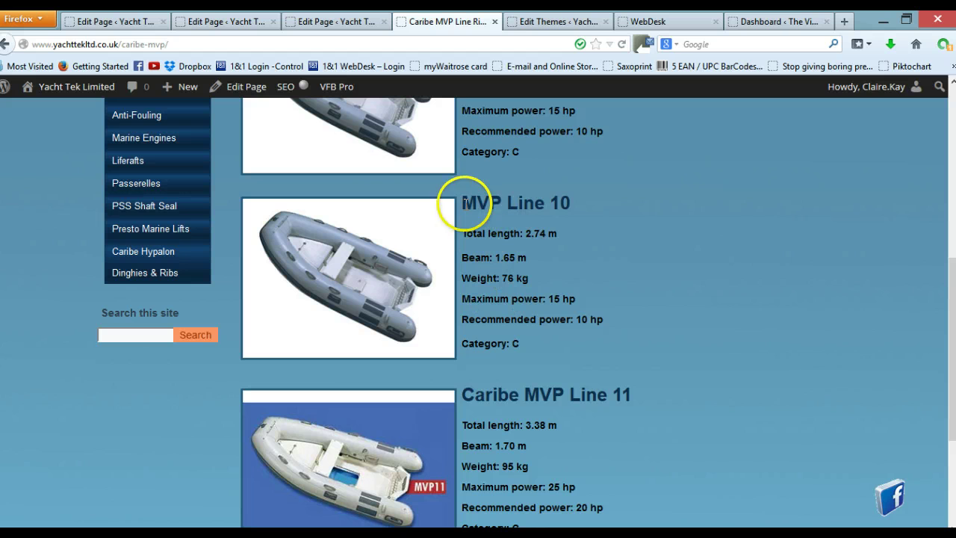
left_click_drag(947, 286, 948, 222)
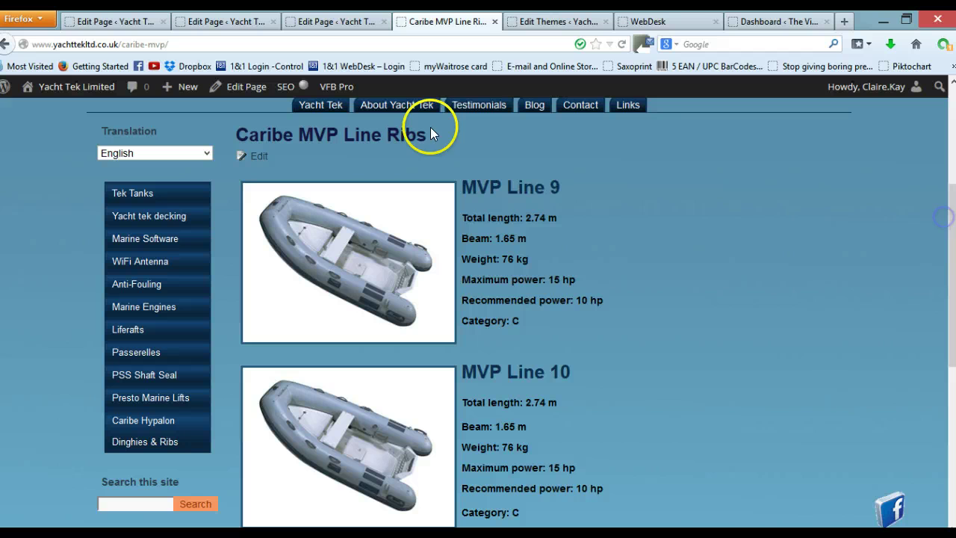
Prefix the MVP Line 9 and MVP Line 10 headings with 'Caribe' and update the page.
left_click(262, 159)
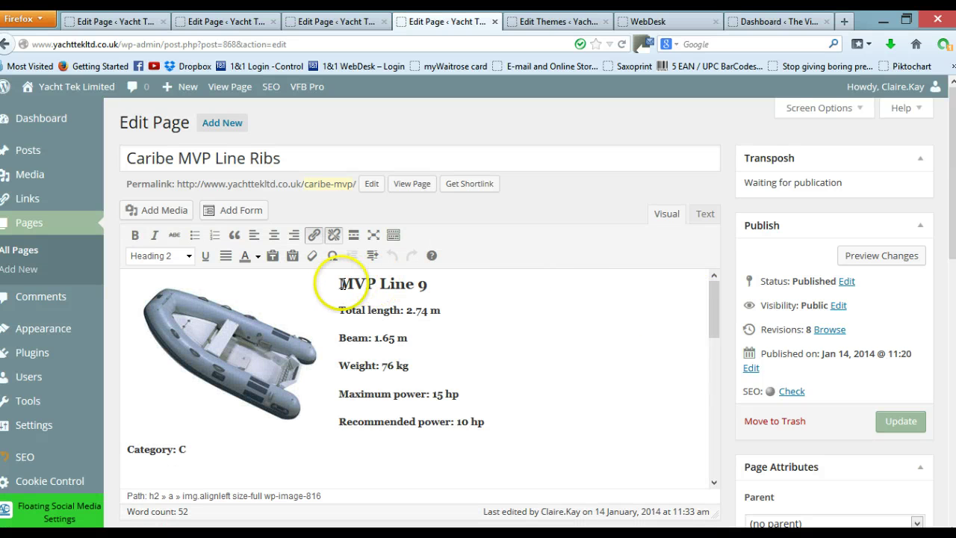
left_click(341, 283)
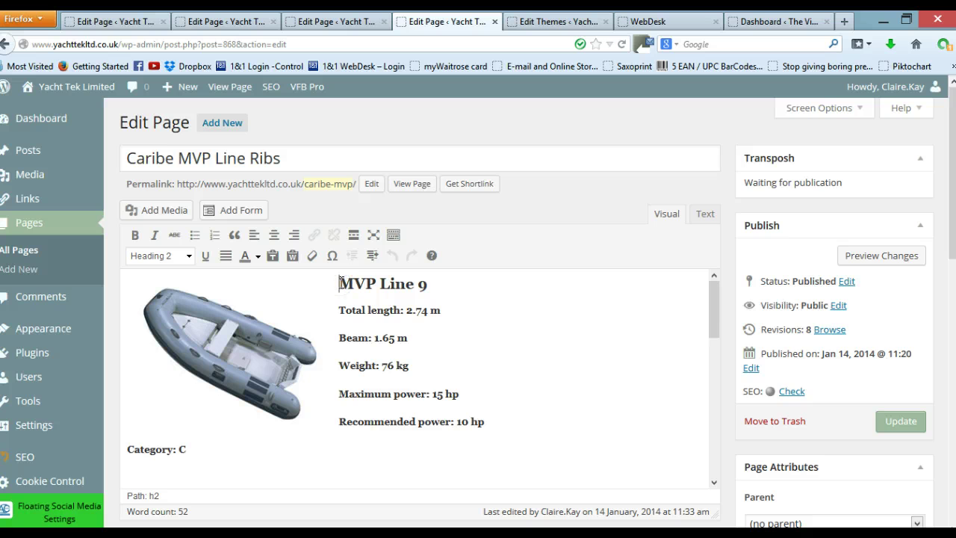
left_click(340, 283)
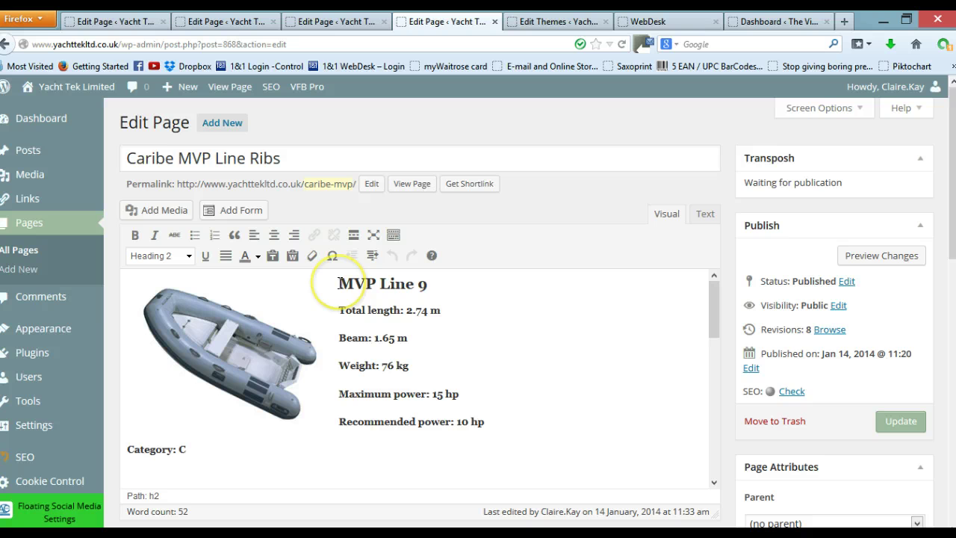
type("Caribe")
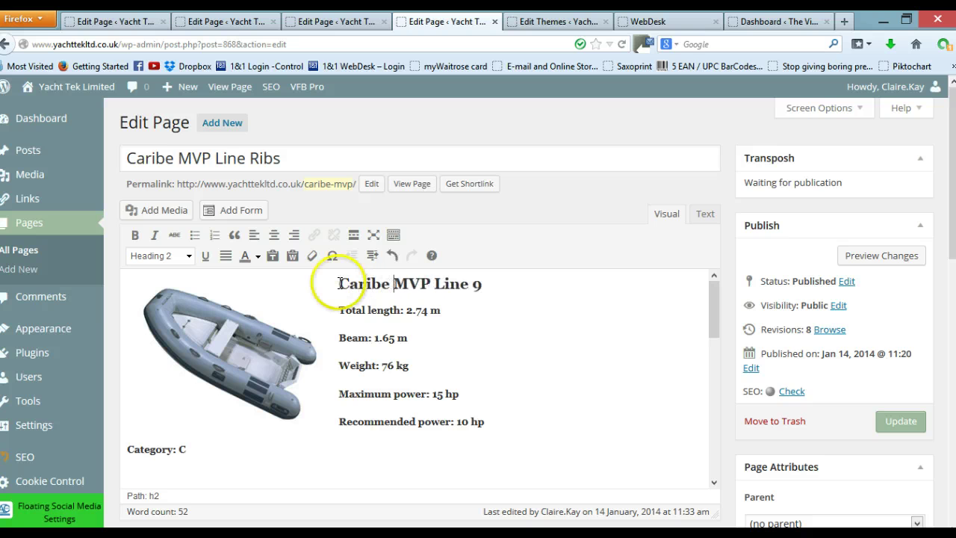
left_click_drag(711, 323, 713, 356)
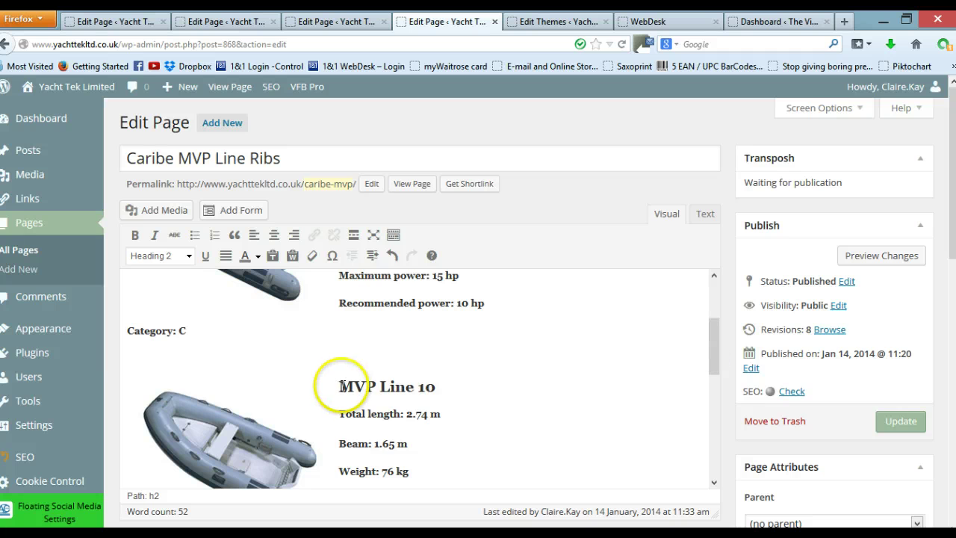
left_click(341, 386)
type("Caribe")
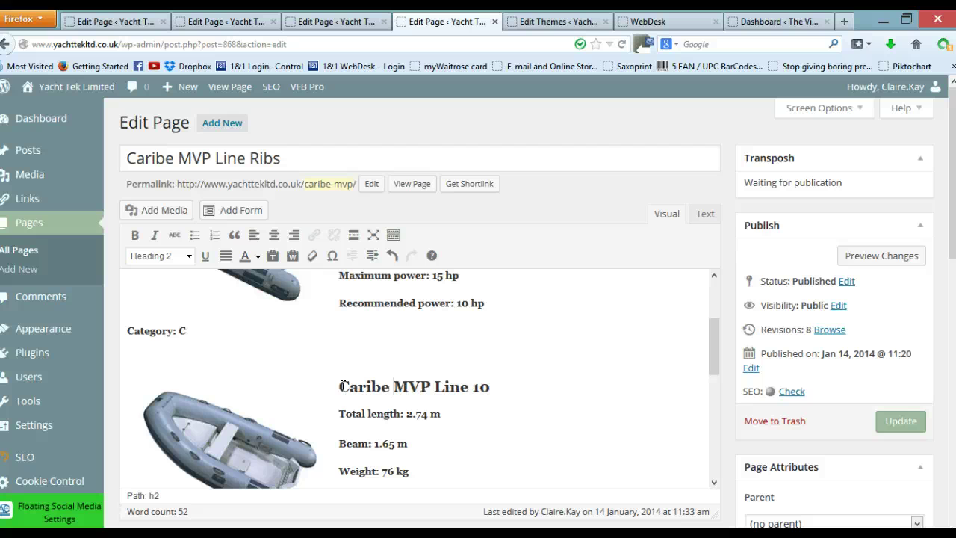
left_click(899, 423)
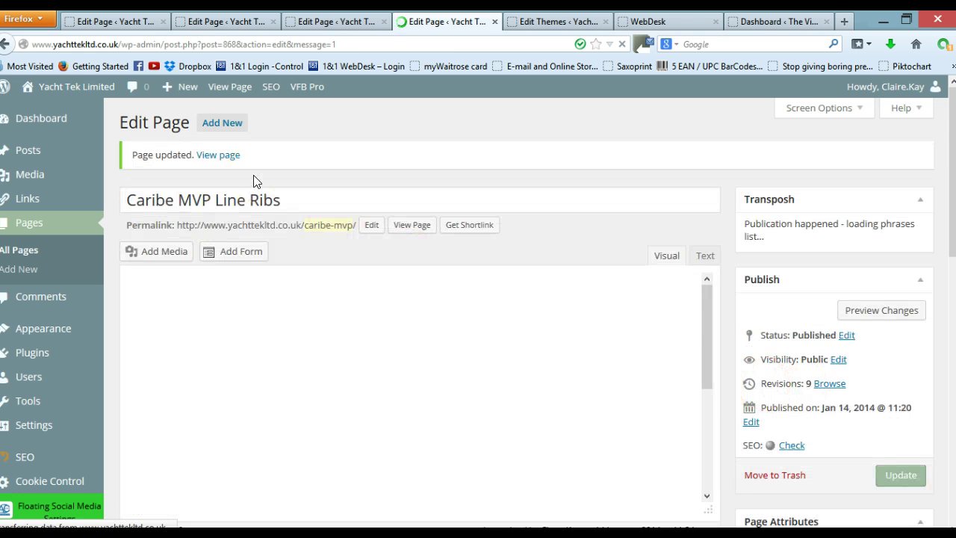
View the published Caribe MVP Line Ribs page and scroll through the Line 9, 10 and 11 items.
left_click(218, 156)
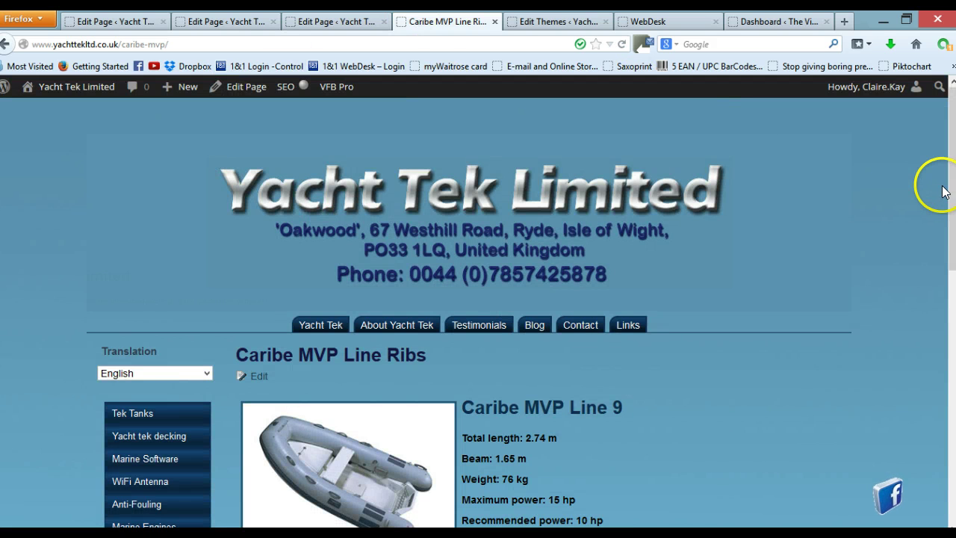
scroll(478, 314, "down", 9)
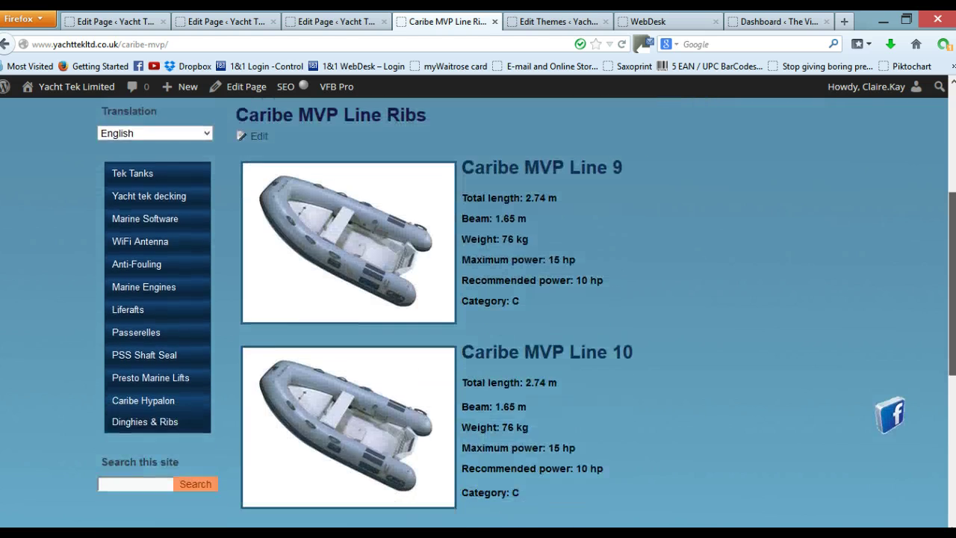
scroll(478, 314, "down", 1)
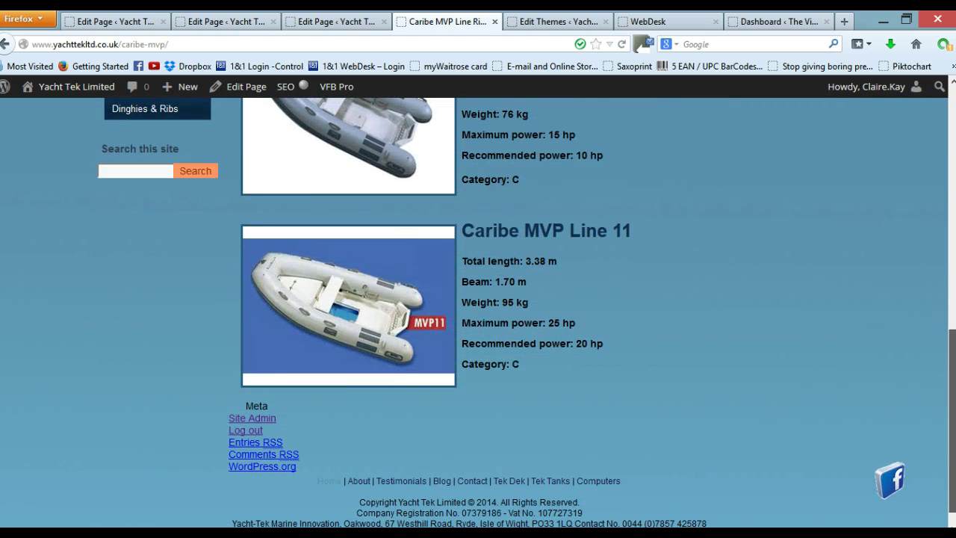
scroll(478, 313, "up", 2)
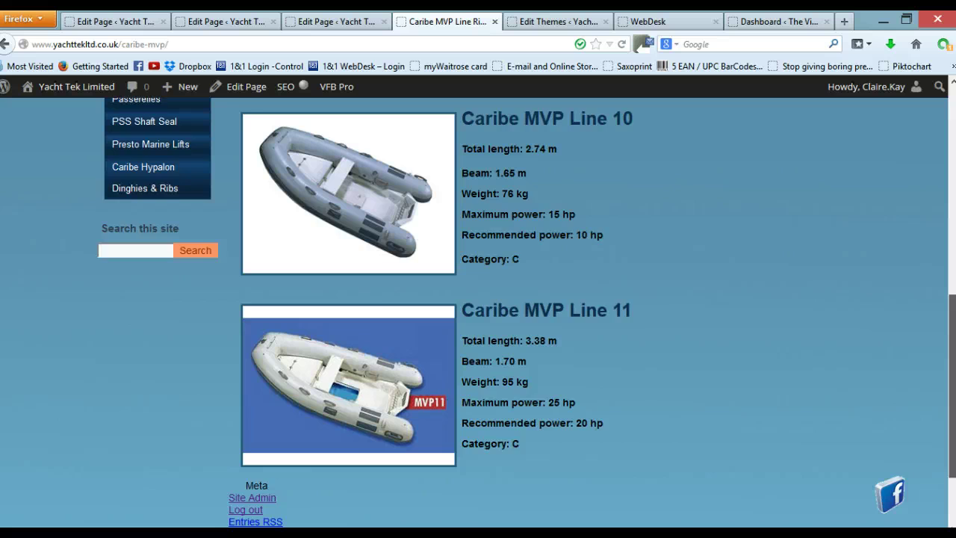
scroll(954, 288, "up", 5)
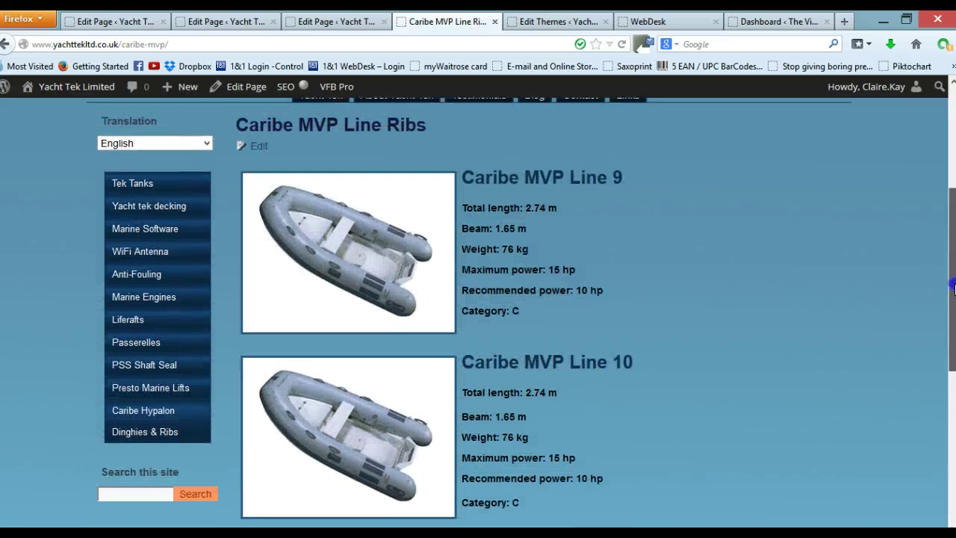
scroll(953, 289, "down", 1)
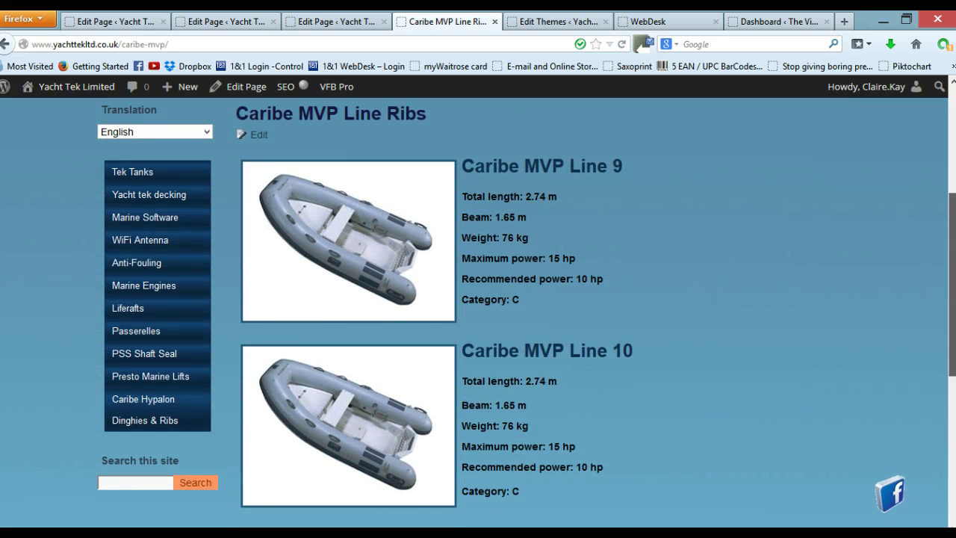
scroll(478, 307, "down", 5)
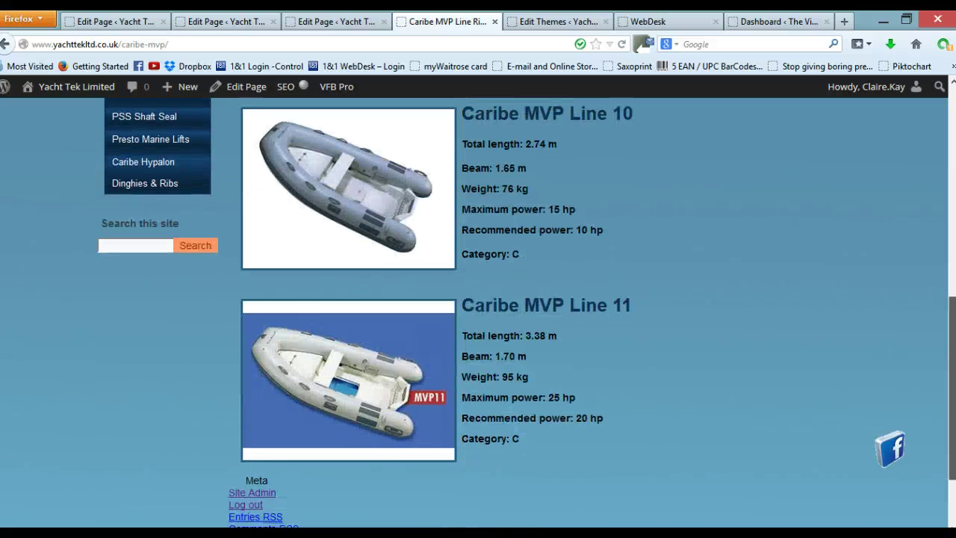